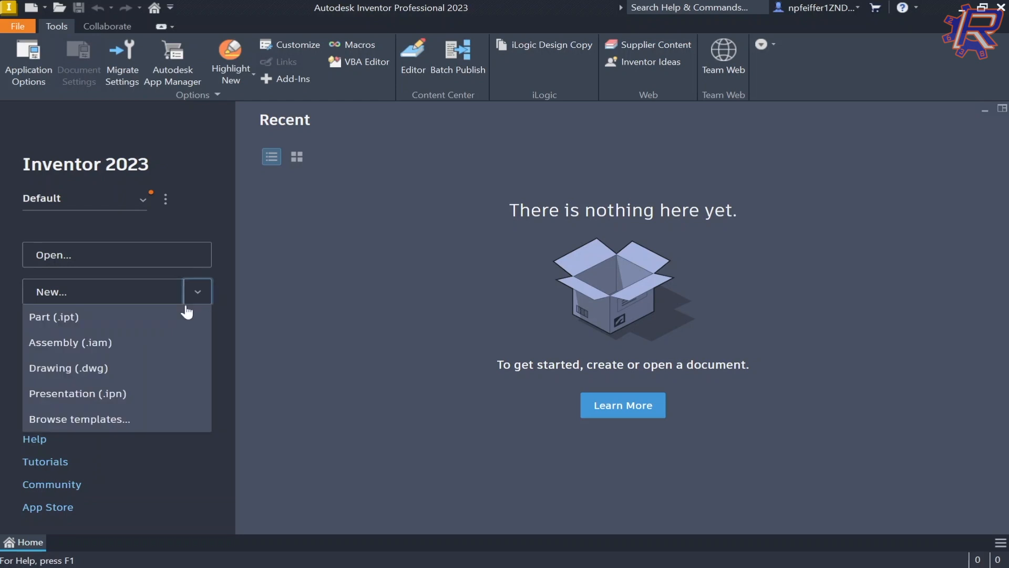
Step: Create a new Assembly (.iam) document from the Home screen's New menu
left_click(110, 344)
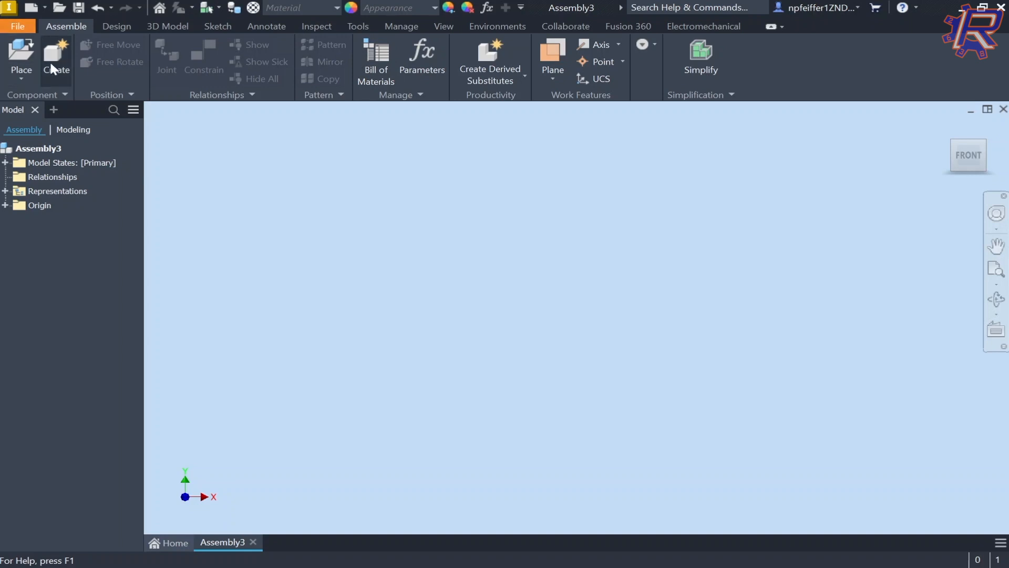
Step: Place two copies of the Video2Part.ipt pentagonal block into the assembly
left_click(8, 73)
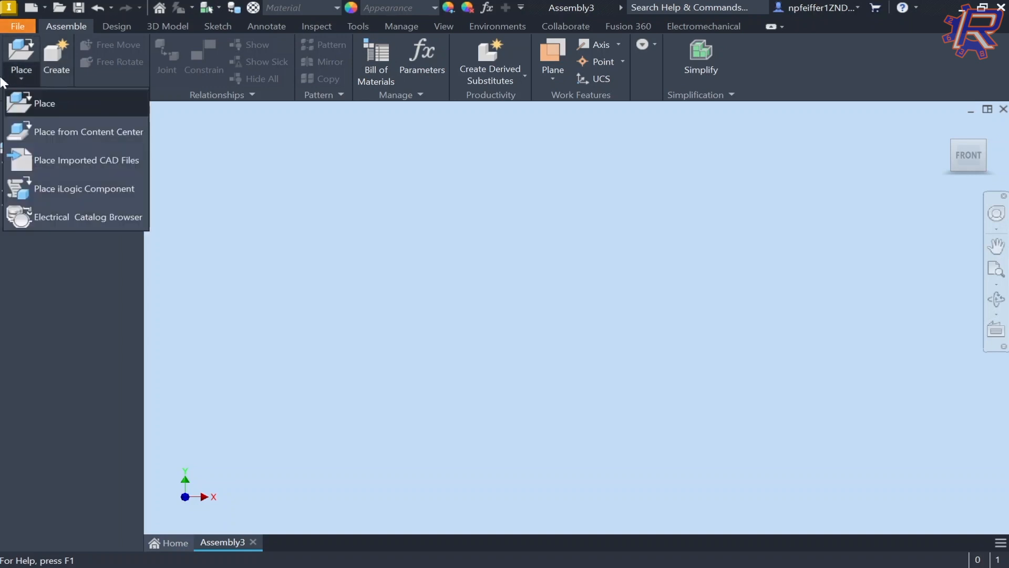
left_click(10, 50)
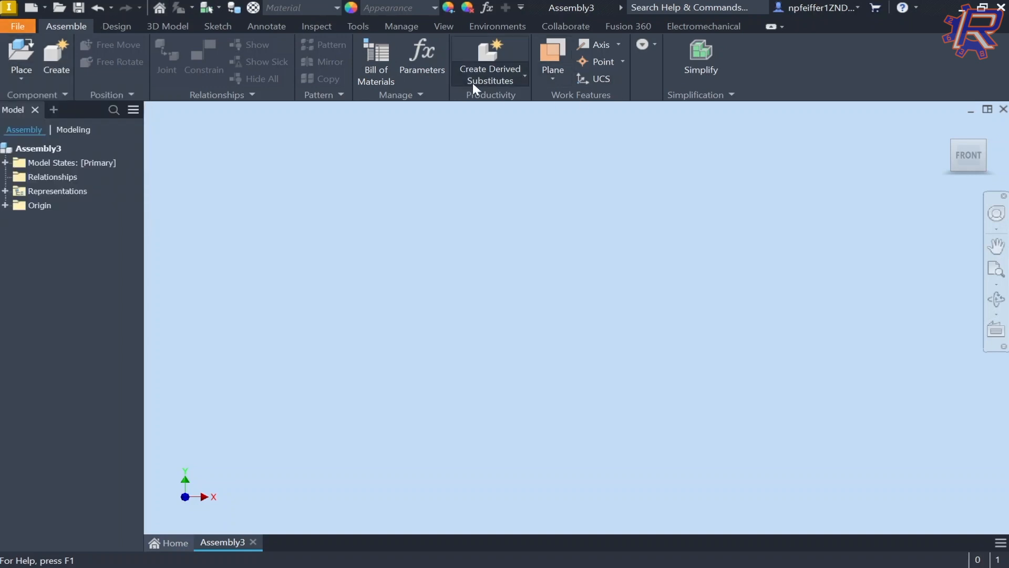
left_click(29, 57)
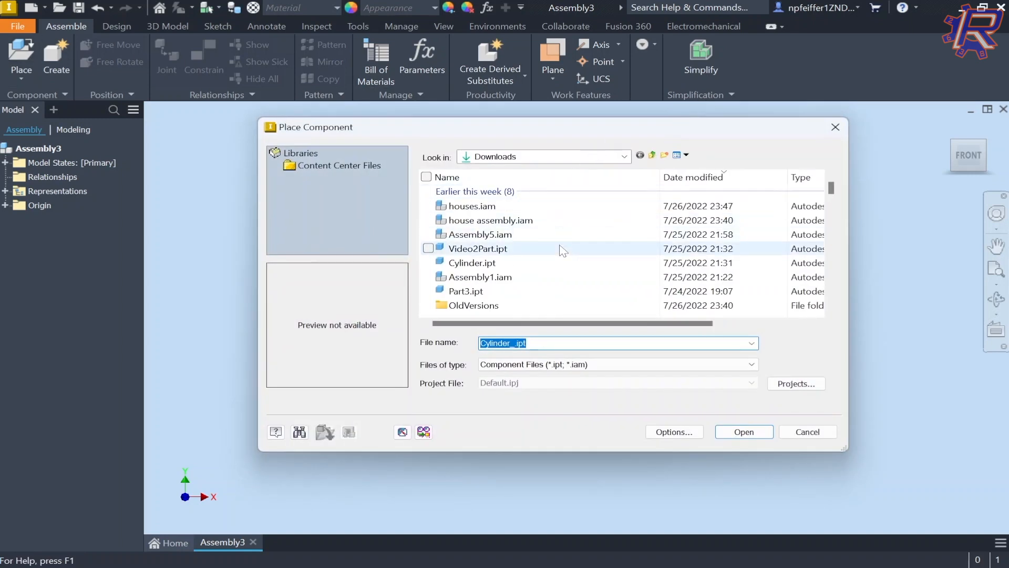
double_click(526, 249)
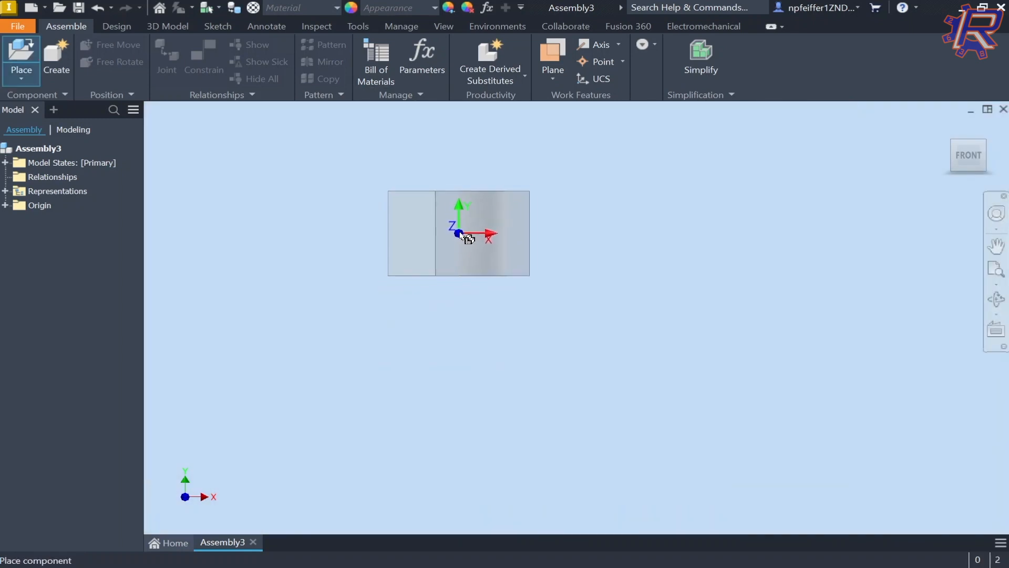
middle_click_drag(467, 238, 529, 245, "shift")
left_click(583, 249)
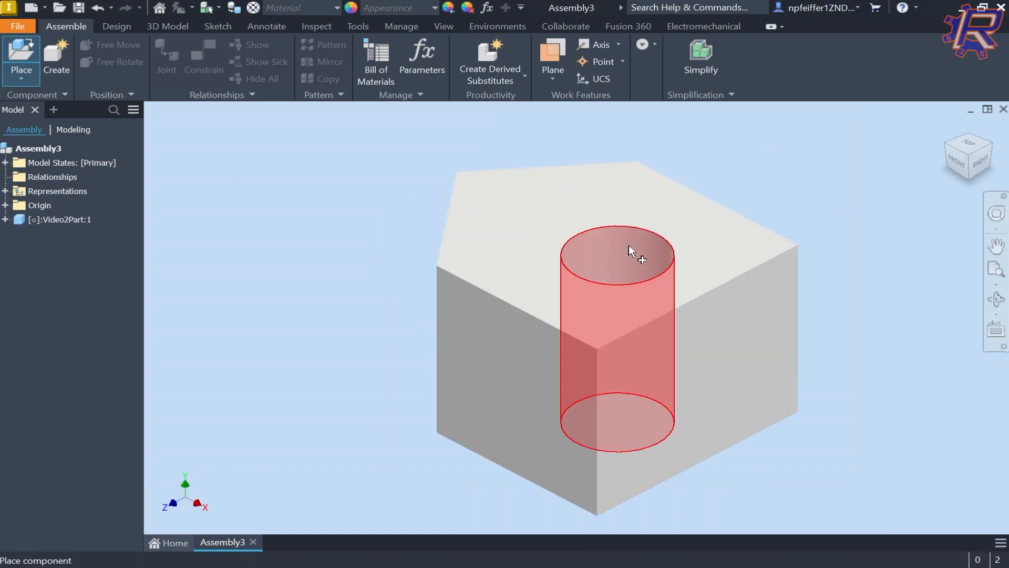
scroll(656, 227, "up", 3)
middle_click_drag(731, 231, 390, 255)
scroll(429, 248, "up", 5)
left_click(530, 256)
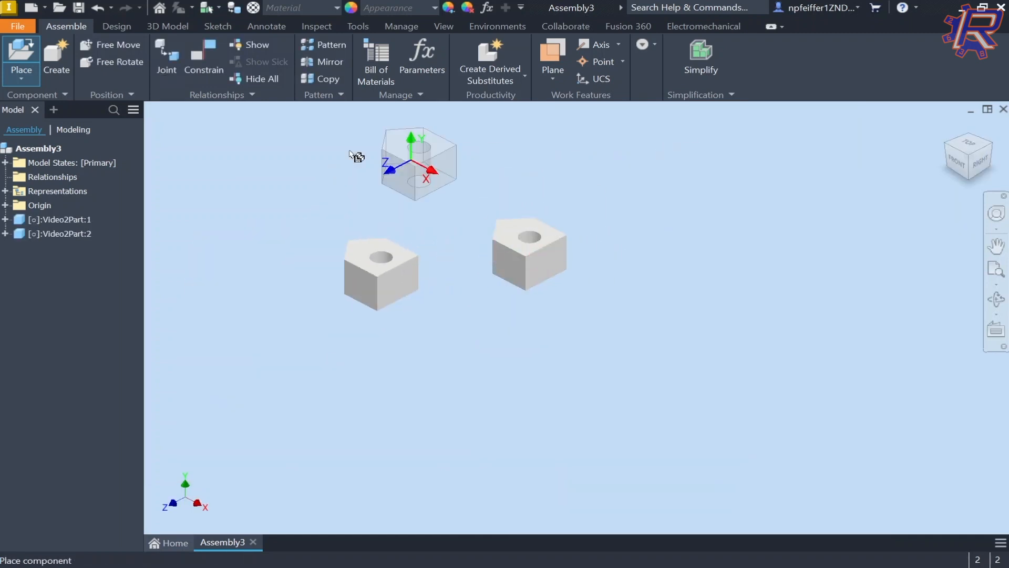
key("Escape")
Step: Place one Cylinder.ipt to the right of the blocks
left_click(21, 58)
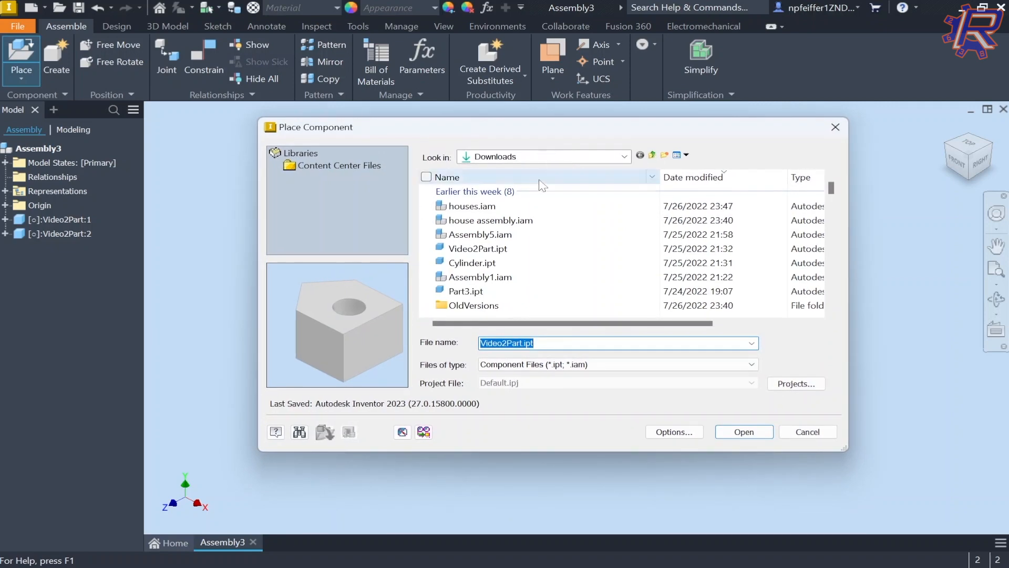
left_click(541, 268)
double_click(542, 268)
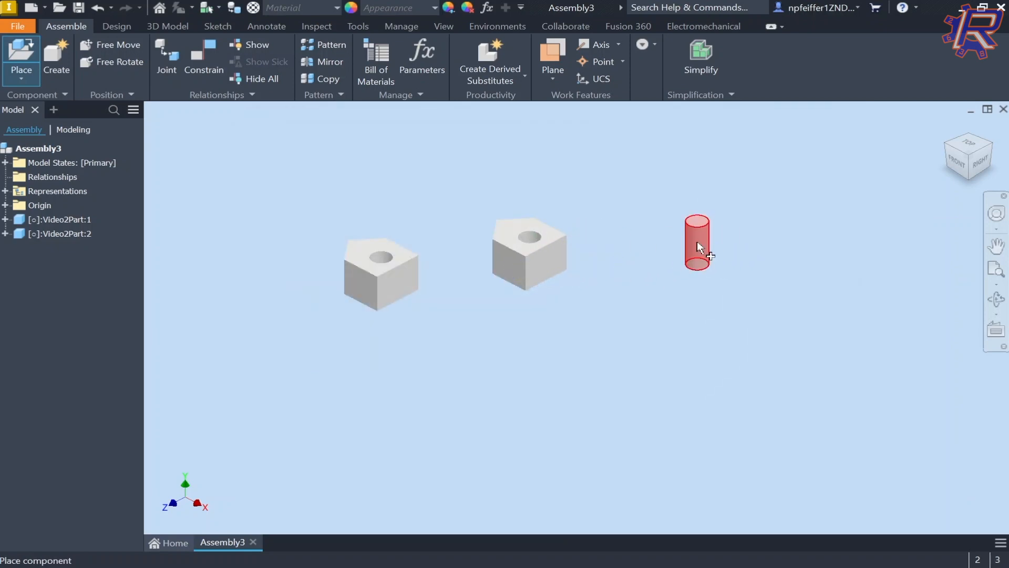
left_click(697, 242)
key("Escape")
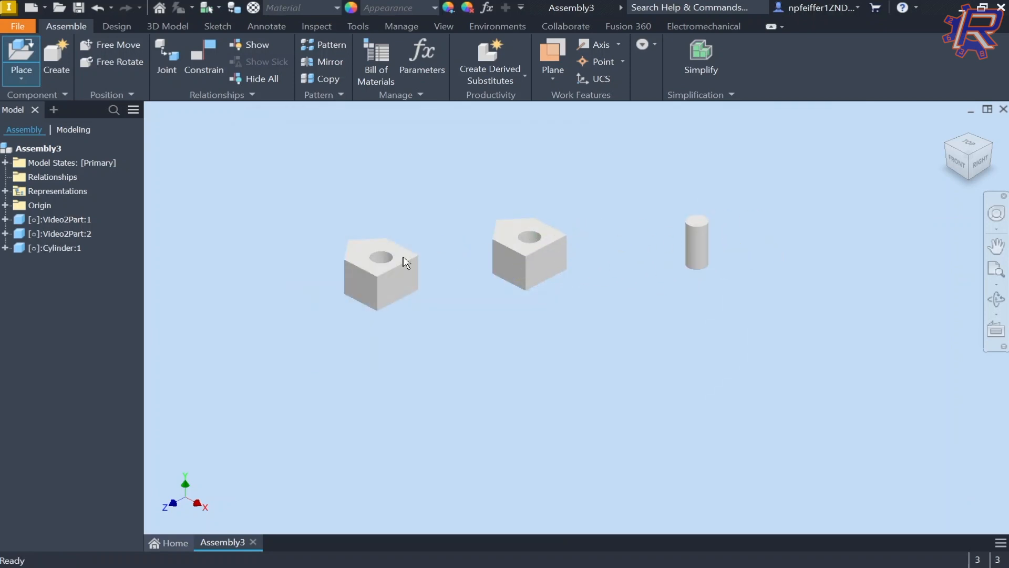
Step: Drag the two blocks and the cylinder into separate positions
left_click_drag(403, 265, 374, 263)
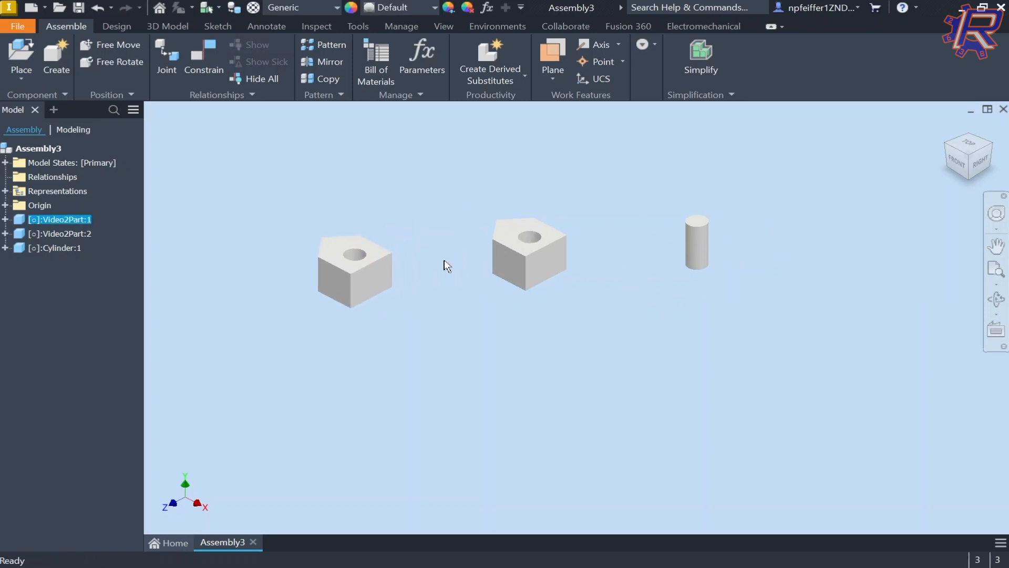
right_click(371, 263)
left_click(577, 287)
left_click_drag(553, 263, 470, 231)
mouse_move(700, 236)
left_mouse_down()
mouse_move(479, 208)
mouse_move(683, 233)
left_mouse_up()
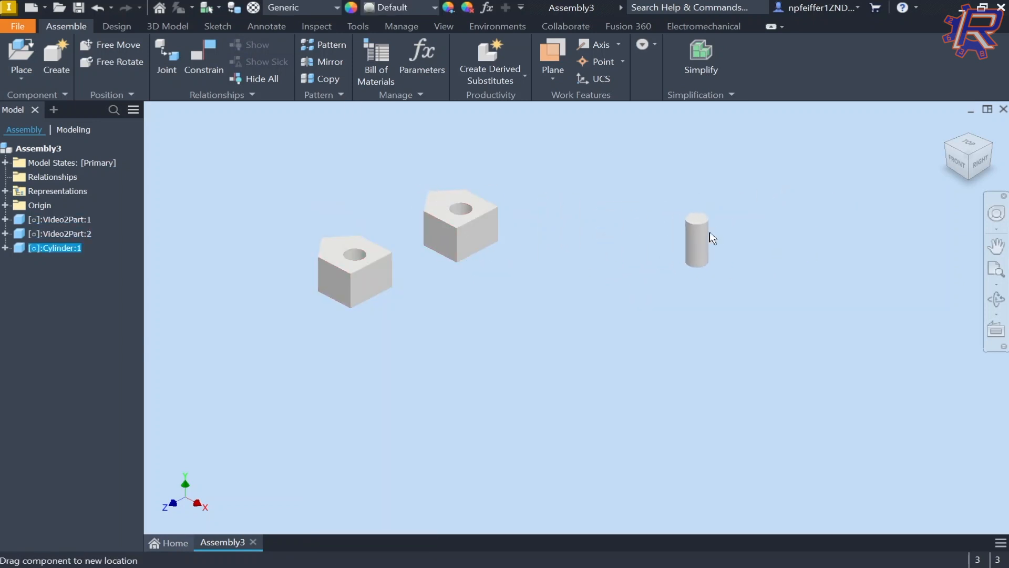
left_click_drag(480, 219, 564, 229)
left_click(483, 231)
scroll(481, 229, "down", 3)
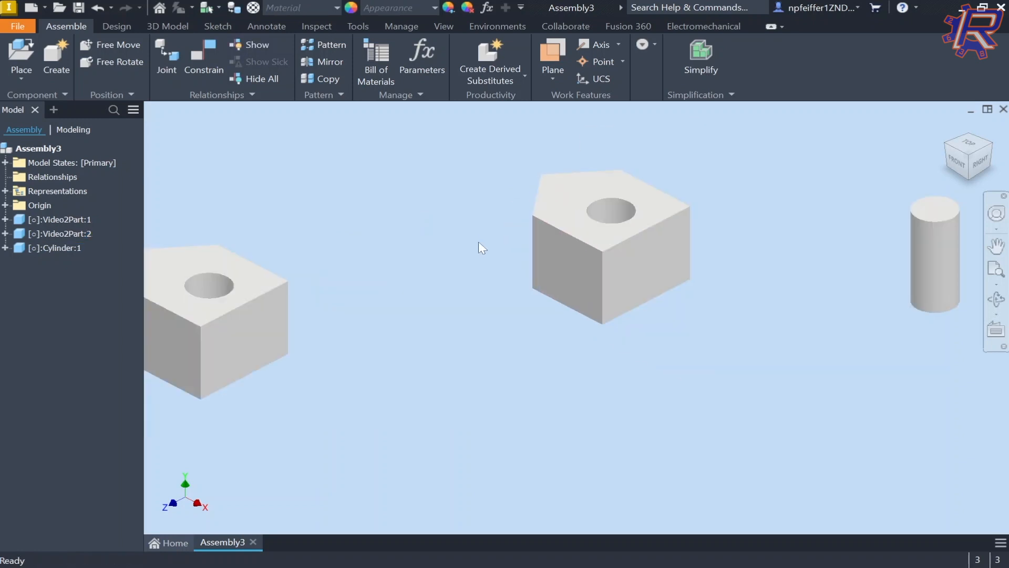
scroll(369, 196, "up", 3)
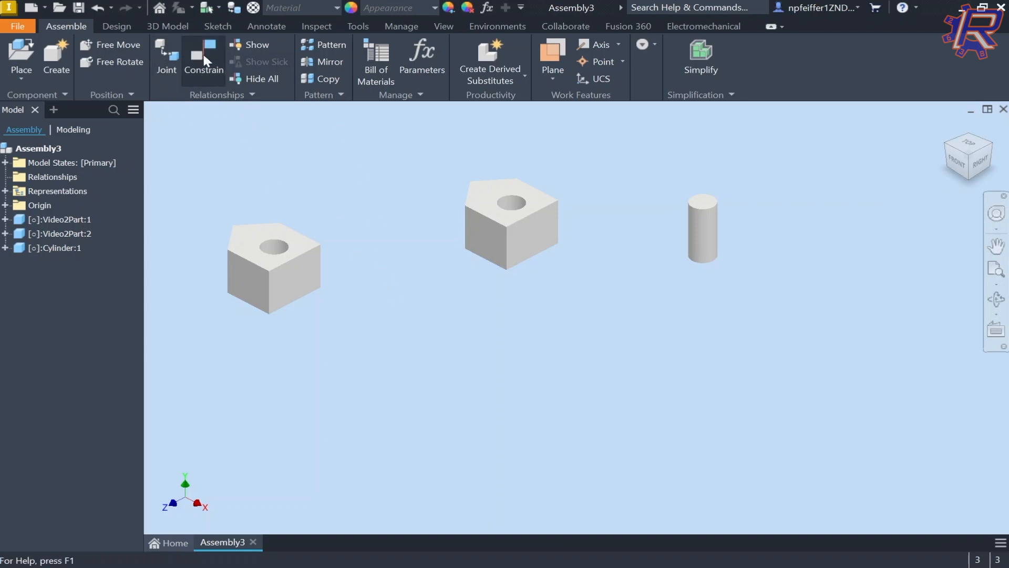
Step: Add a Mate constraint between the left block's side face and the right block's side face
left_click(213, 65)
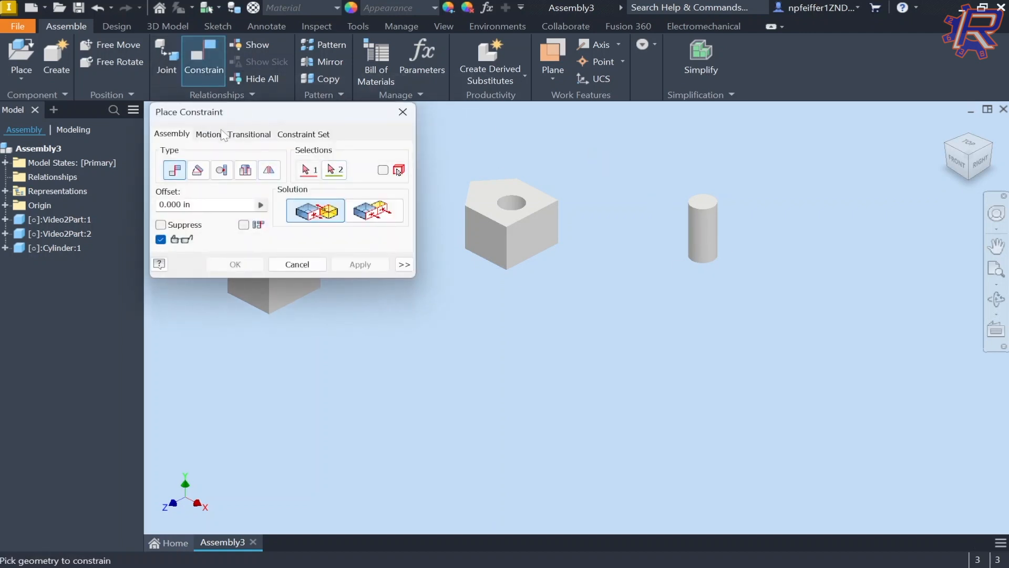
scroll(543, 220, "down", 3)
middle_click_drag(544, 220, 601, 273)
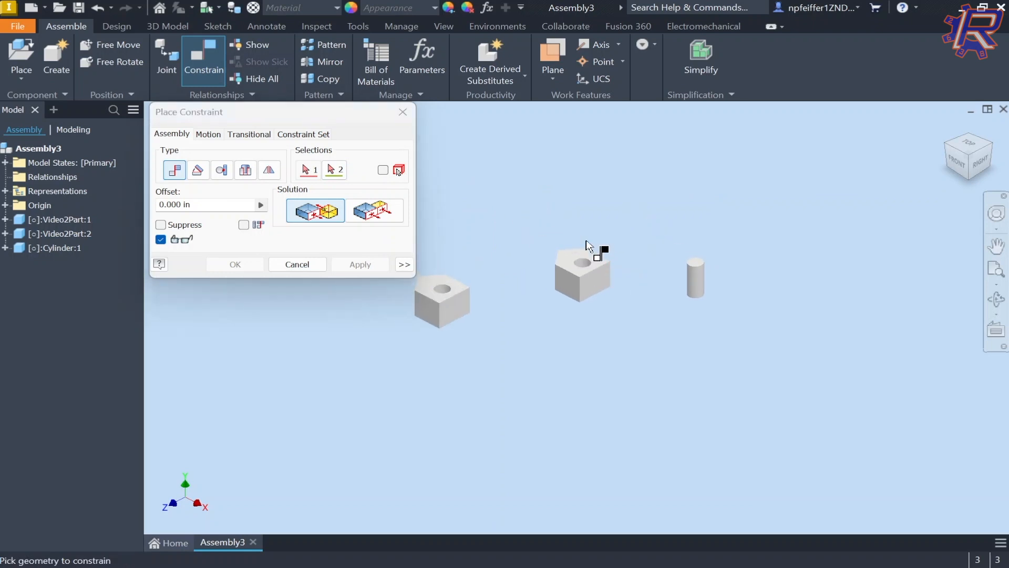
scroll(577, 251, "up", 3)
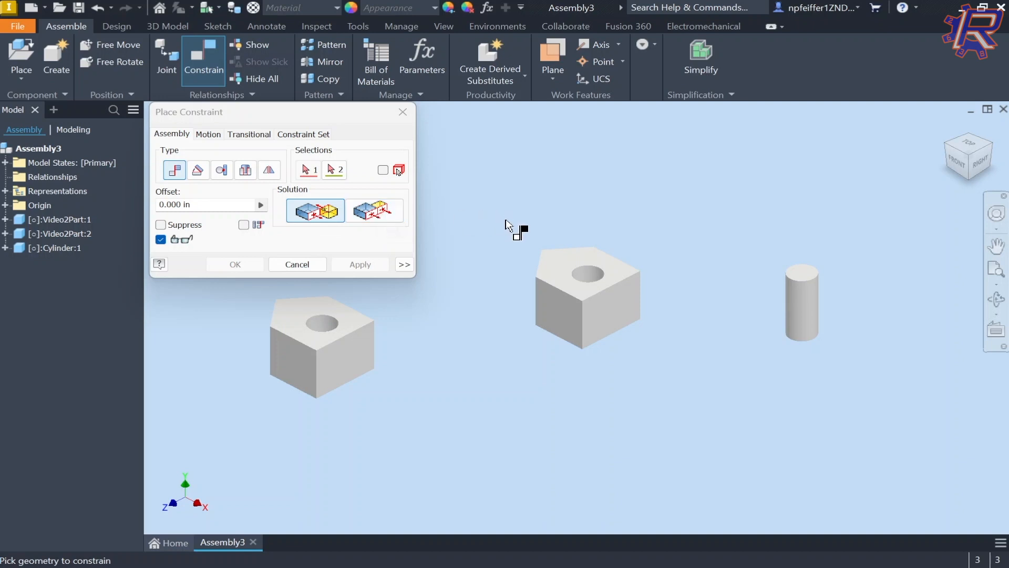
middle_click_drag(505, 230, 581, 230)
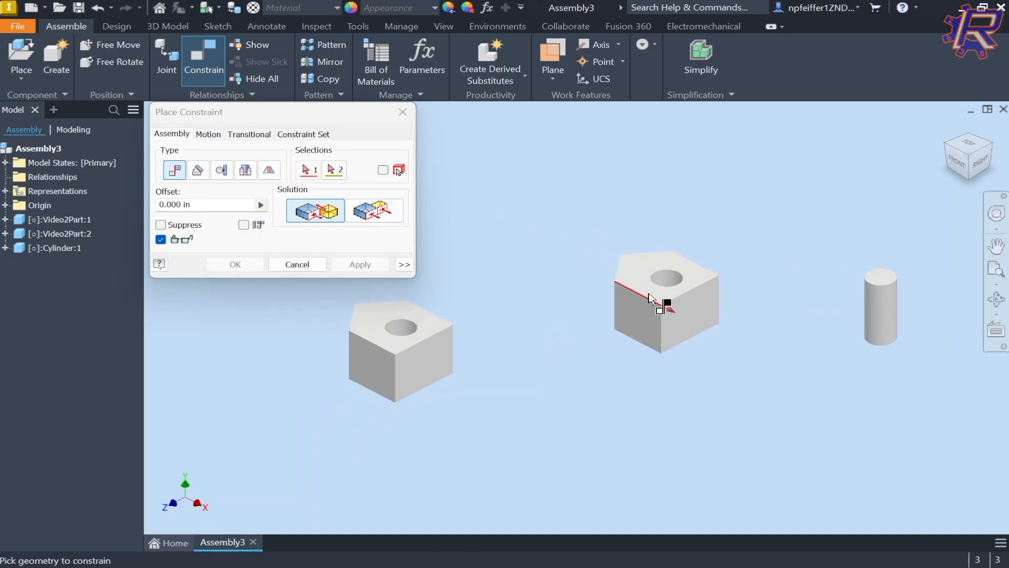
mouse_move(674, 319)
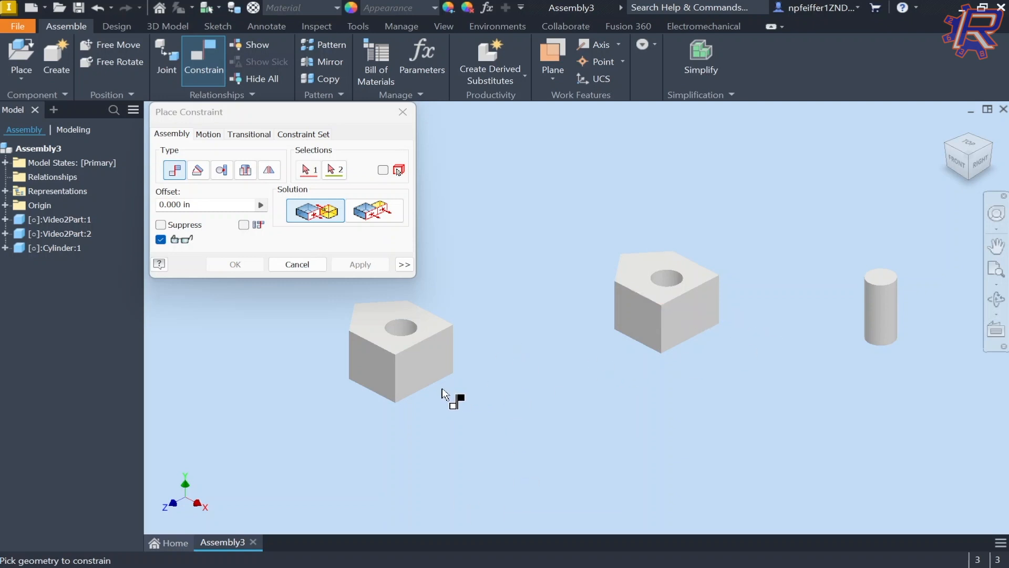
left_click(434, 363)
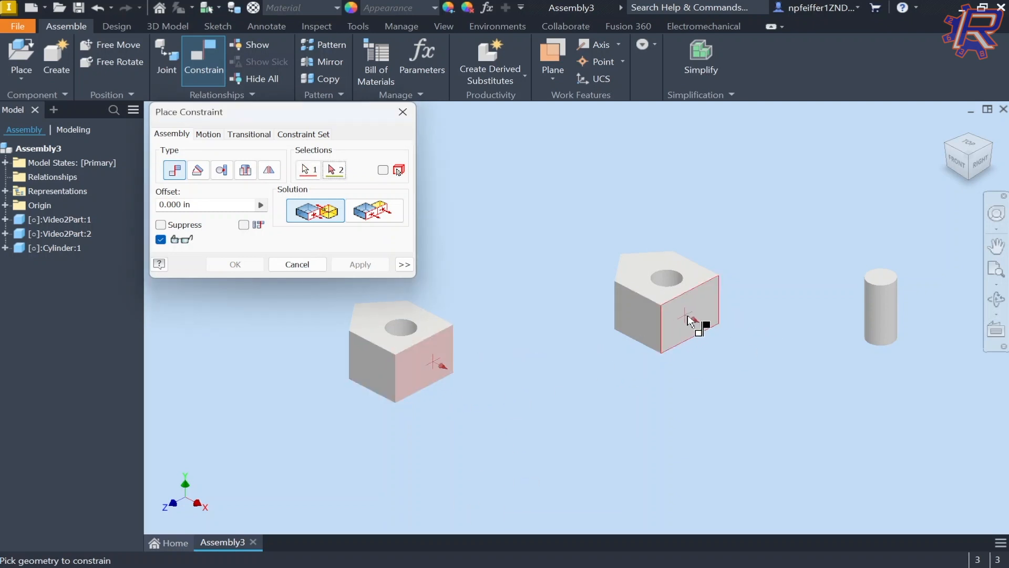
left_click(689, 317)
middle_click_drag(636, 354, 658, 307)
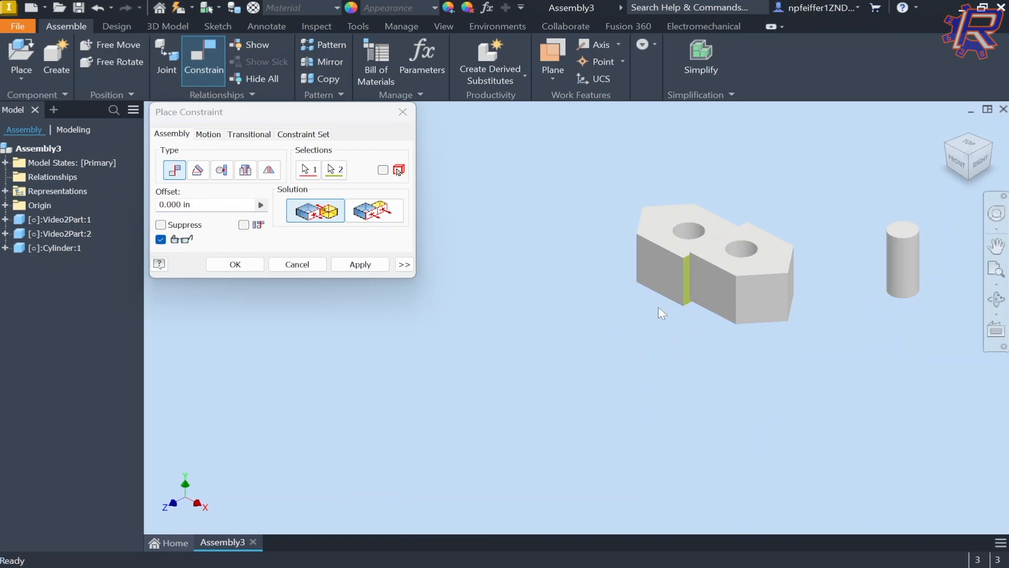
left_click(232, 269)
middle_click_drag(767, 255, 706, 246, "shift")
scroll(819, 240, "down", 5)
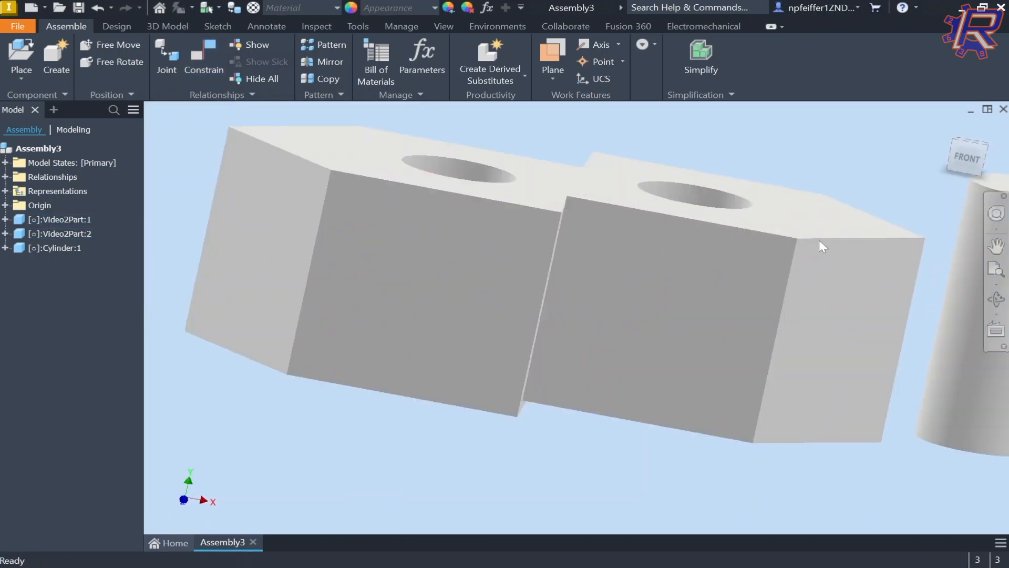
Step: Drag the blocks around to test how the side-face mate constrains them
scroll(736, 243, "up", 3)
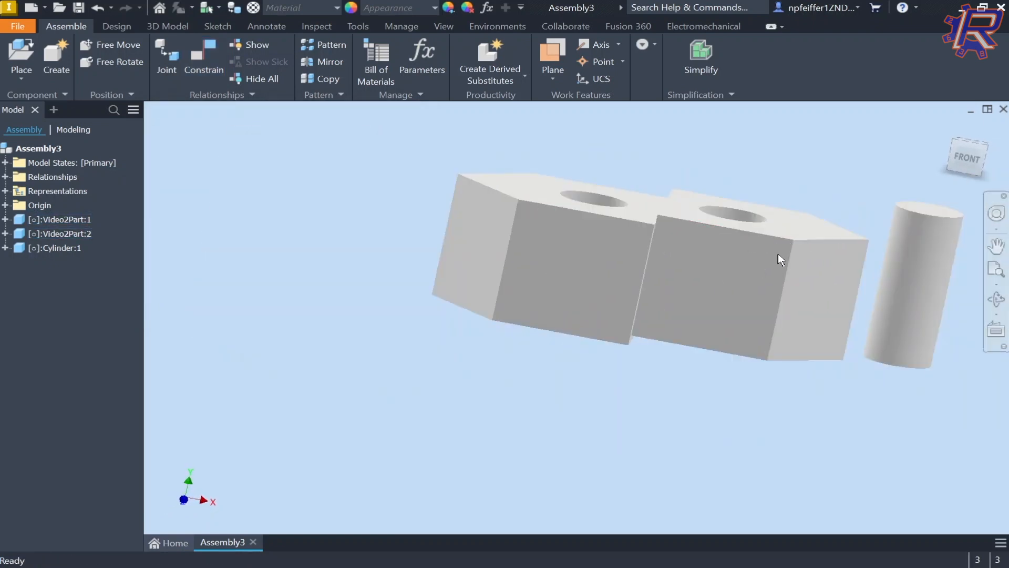
left_click_drag(749, 263, 611, 215)
middle_click_drag(611, 215, 558, 223, "shift")
left_click_drag(645, 199, 494, 331)
left_click_drag(636, 223, 750, 268)
left_click(507, 367)
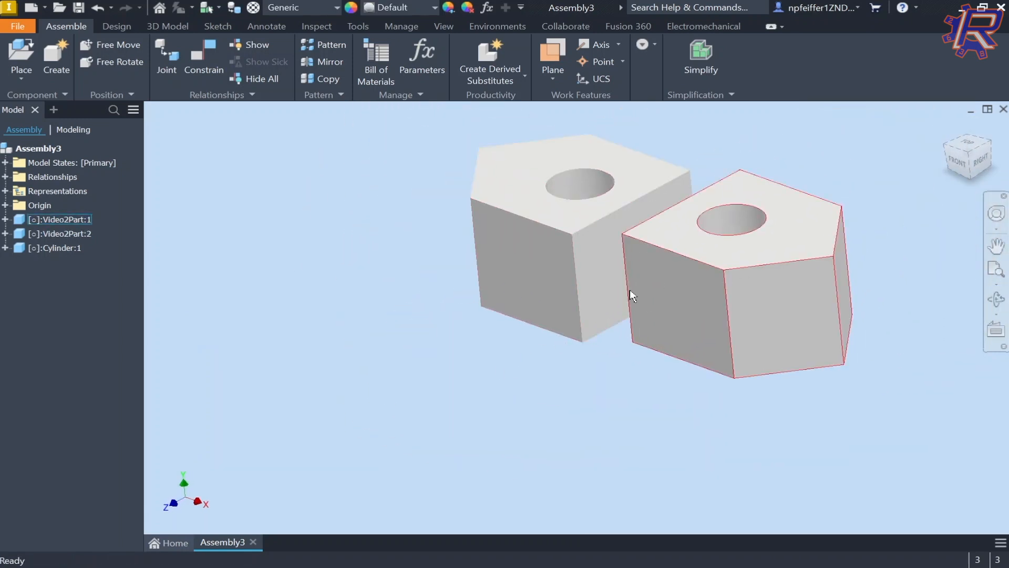
middle_click_drag(631, 293, 654, 268, "shift")
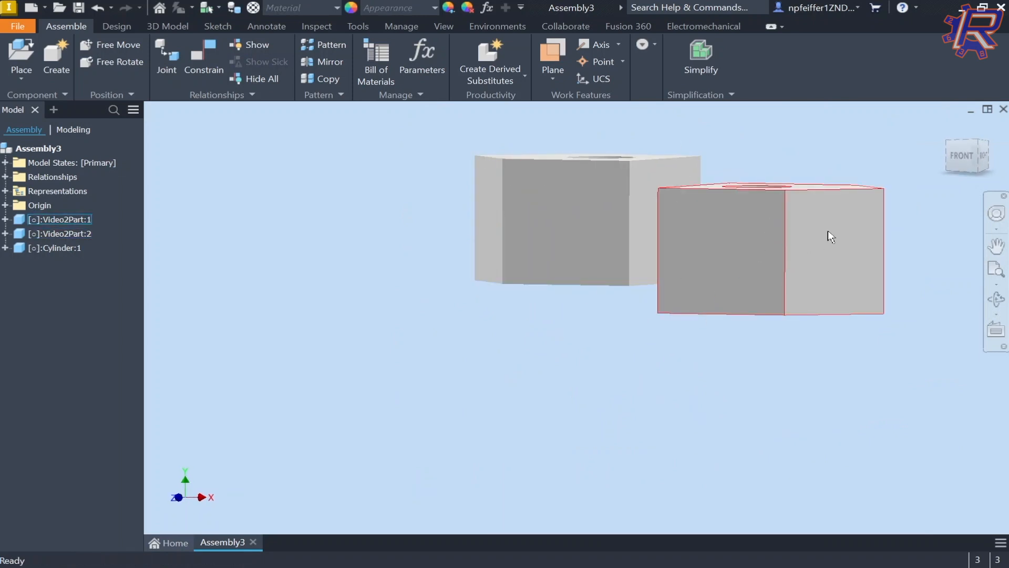
middle_click_drag(635, 203, 647, 241, "shift")
scroll(647, 241, "up", 1)
middle_click_drag(799, 306, 696, 286)
left_click_drag(696, 286, 660, 254)
middle_click_drag(640, 258, 647, 229, "shift")
left_click_drag(724, 171, 700, 213)
scroll(733, 181, "down", 3)
middle_click_drag(730, 181, 723, 183, "shift")
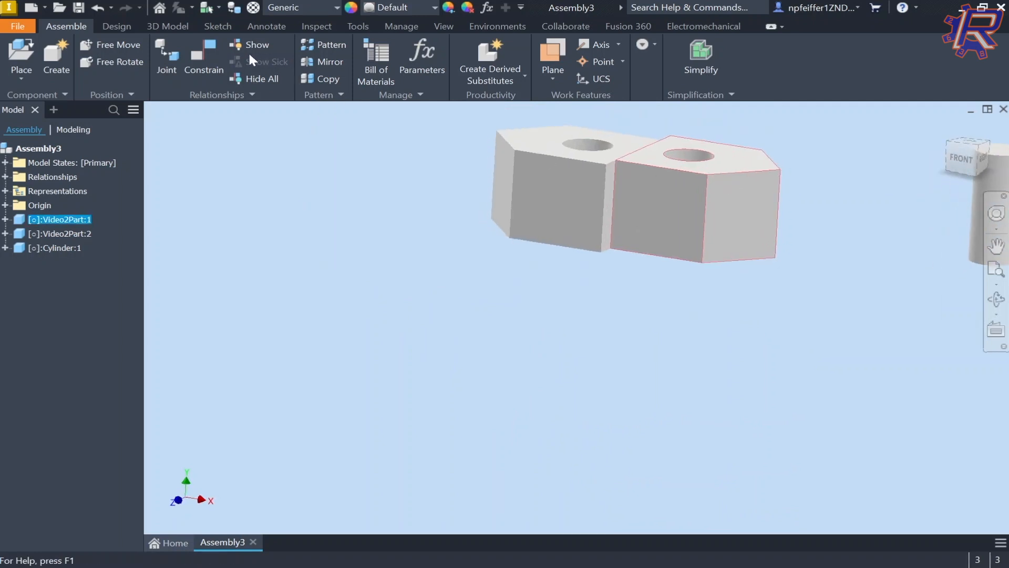
Step: Add a Mate with the Flush solution on the two blocks' front faces
left_click(216, 51)
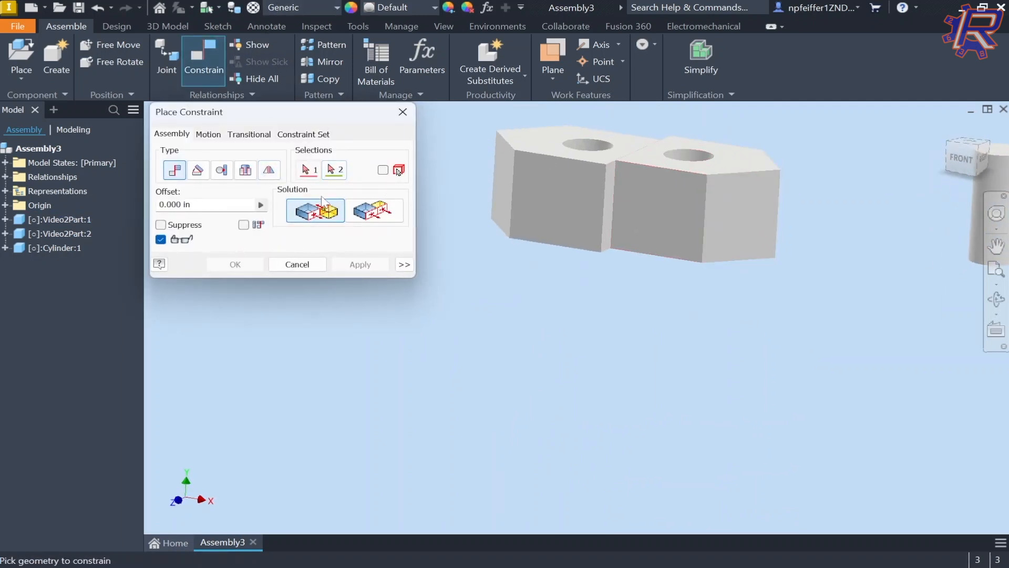
left_click(389, 220)
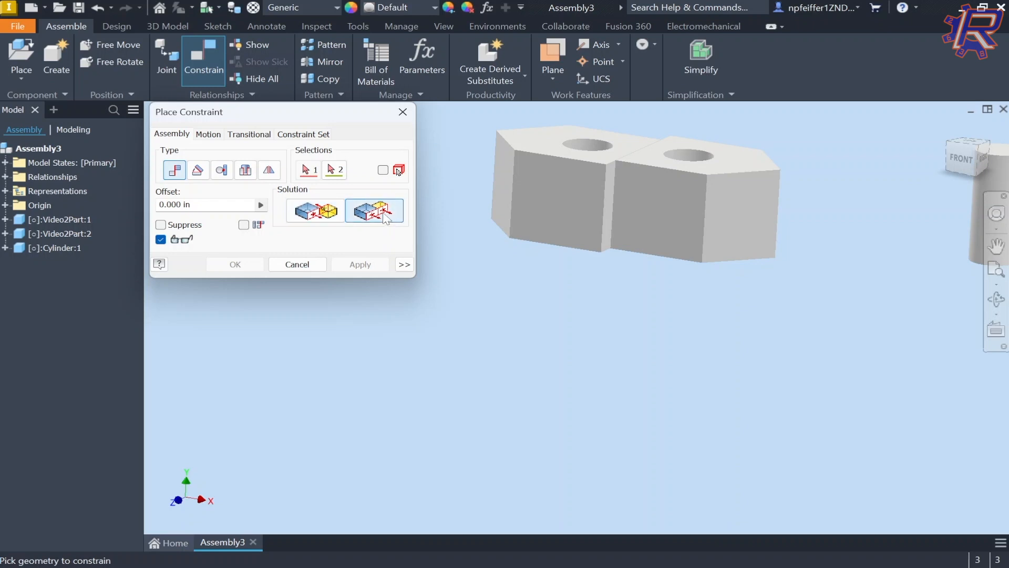
middle_click_drag(642, 151, 631, 225)
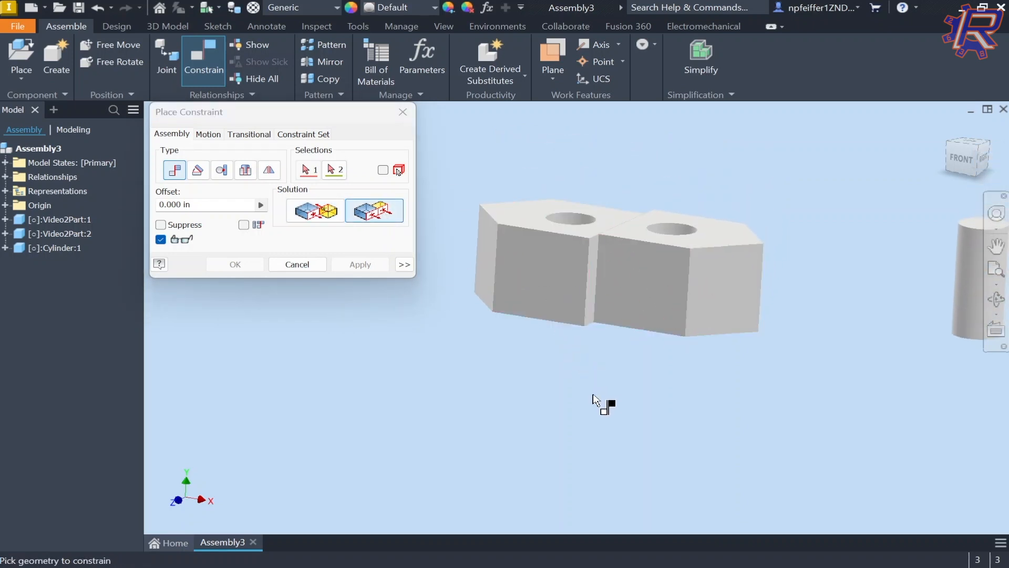
middle_click_drag(651, 263, 602, 257, "shift")
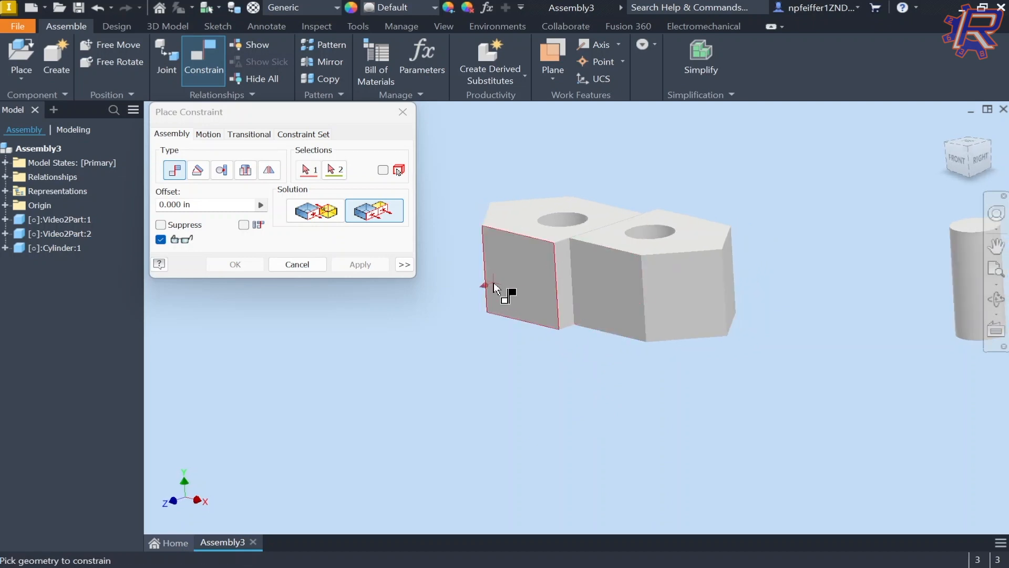
scroll(494, 284, "up", 3)
left_click(510, 256)
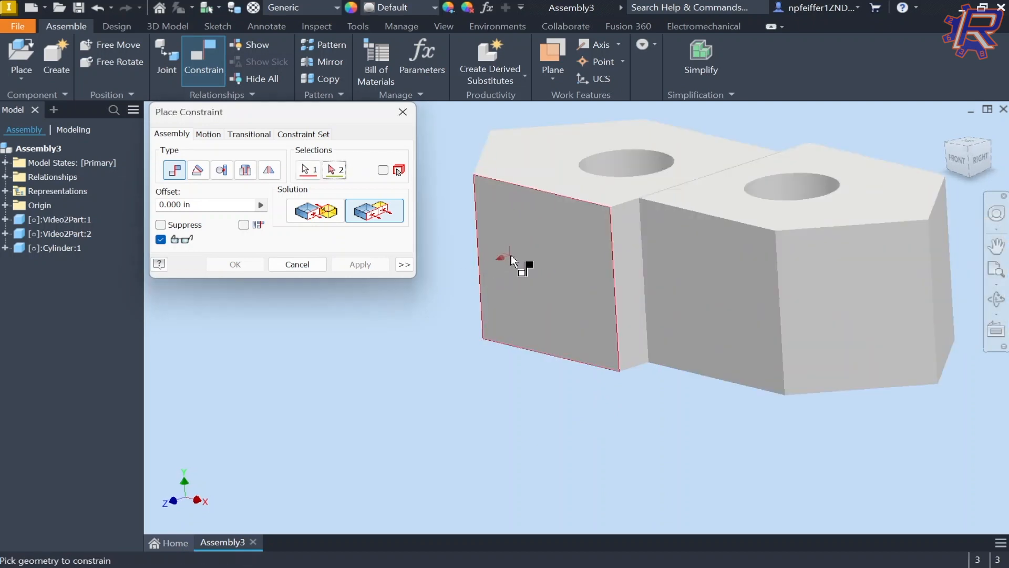
left_click(719, 294)
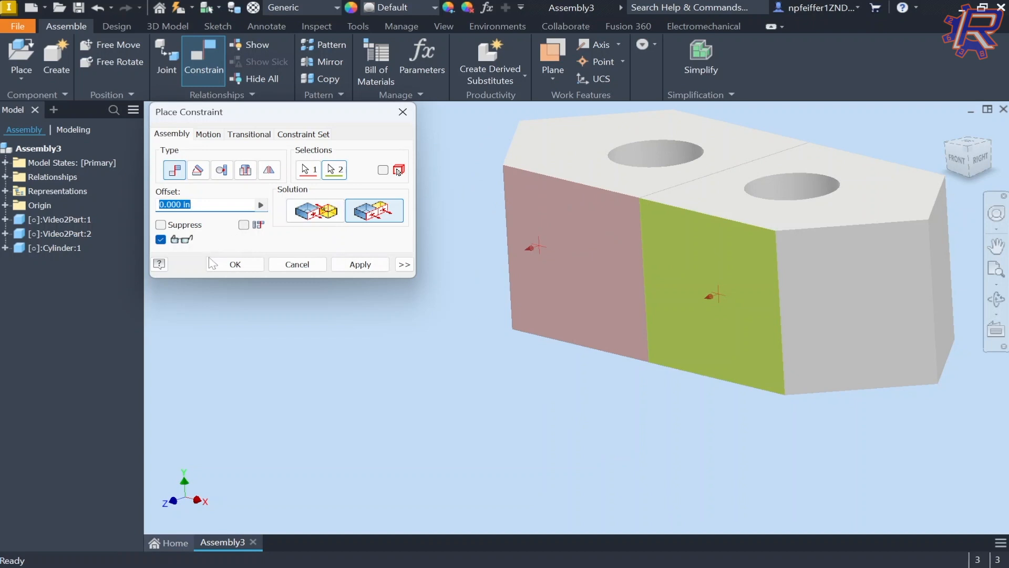
left_click(235, 264)
Step: Slide both blocks to check that the flush constraint holds
left_click_drag(600, 213, 550, 117)
scroll(560, 161, "up", 3)
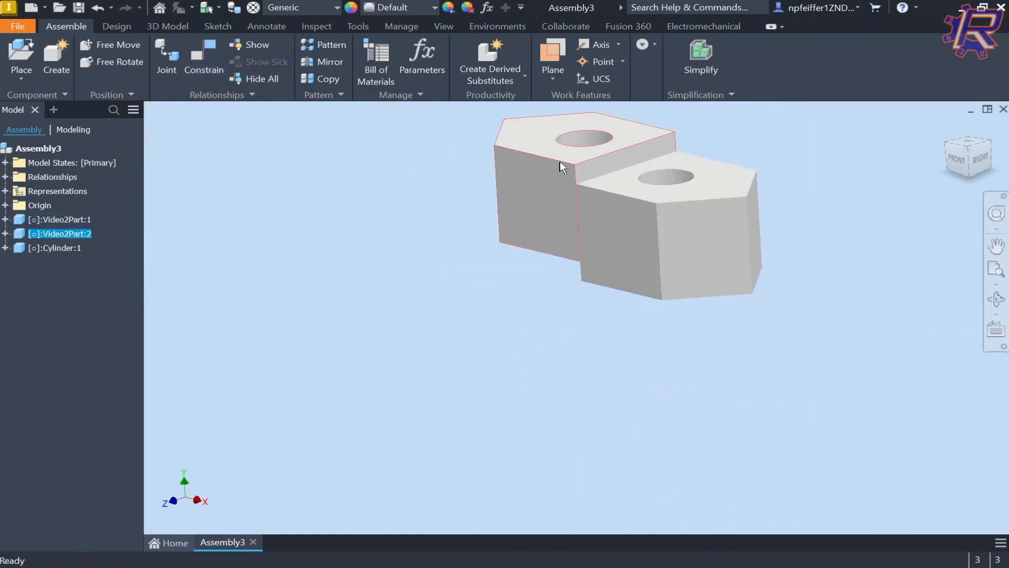
middle_click_drag(612, 159, 543, 248)
scroll(540, 249, "up", 3)
left_click_drag(523, 272, 594, 342)
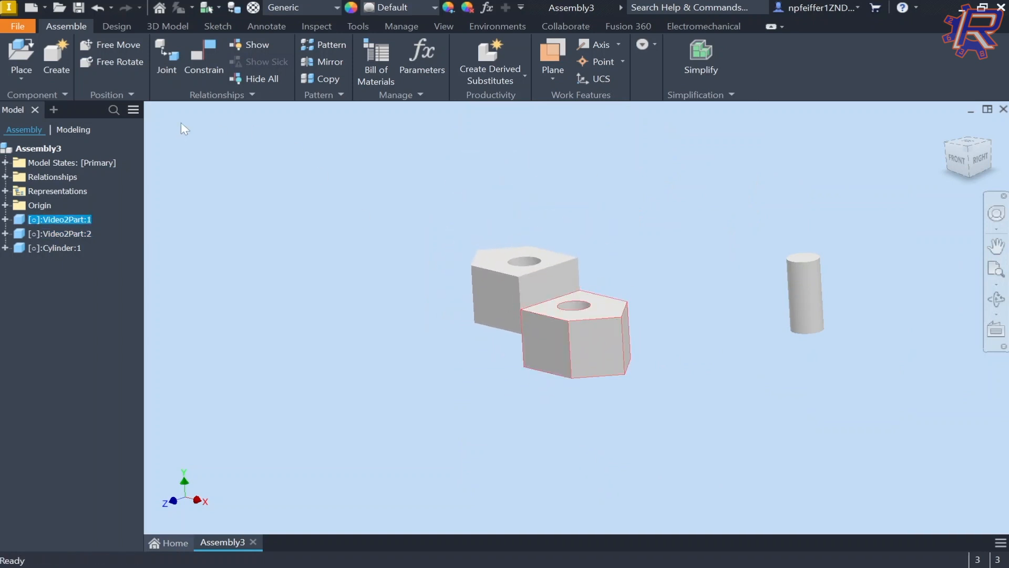
Step: Add a Flush mate between the upper and lower blocks' top faces
left_click(216, 51)
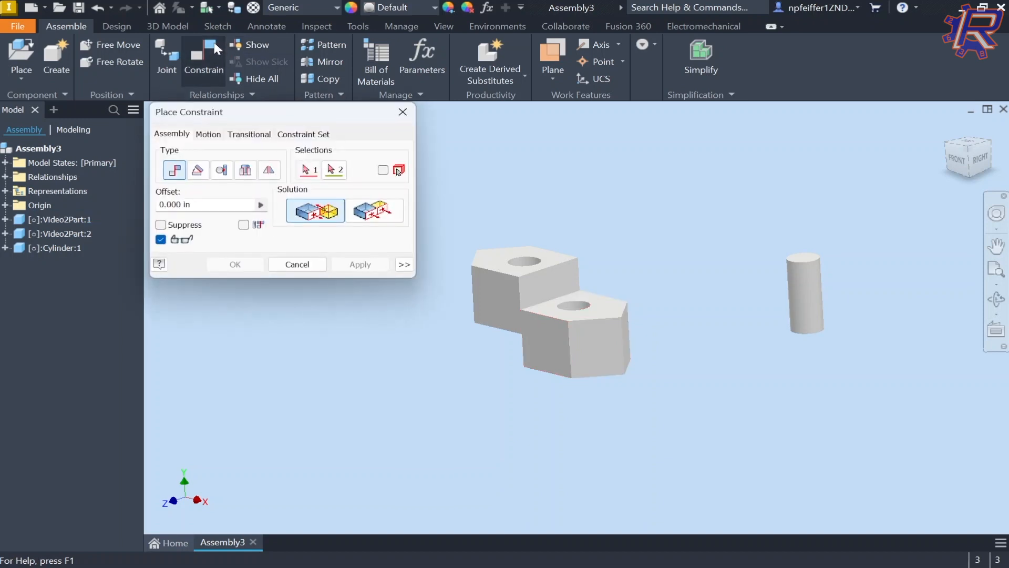
left_click(401, 219)
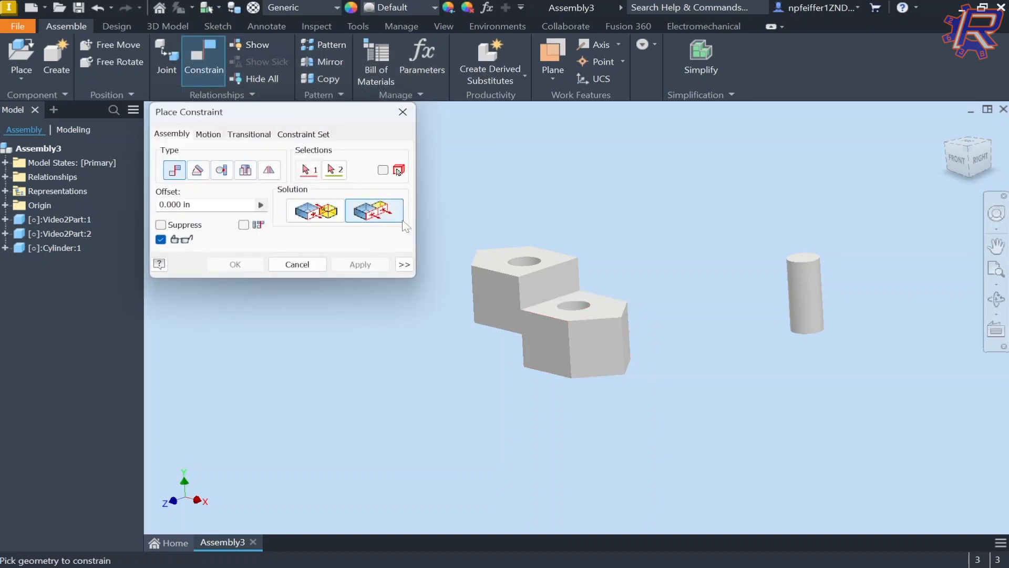
scroll(518, 266, "down", 5)
left_click(455, 263)
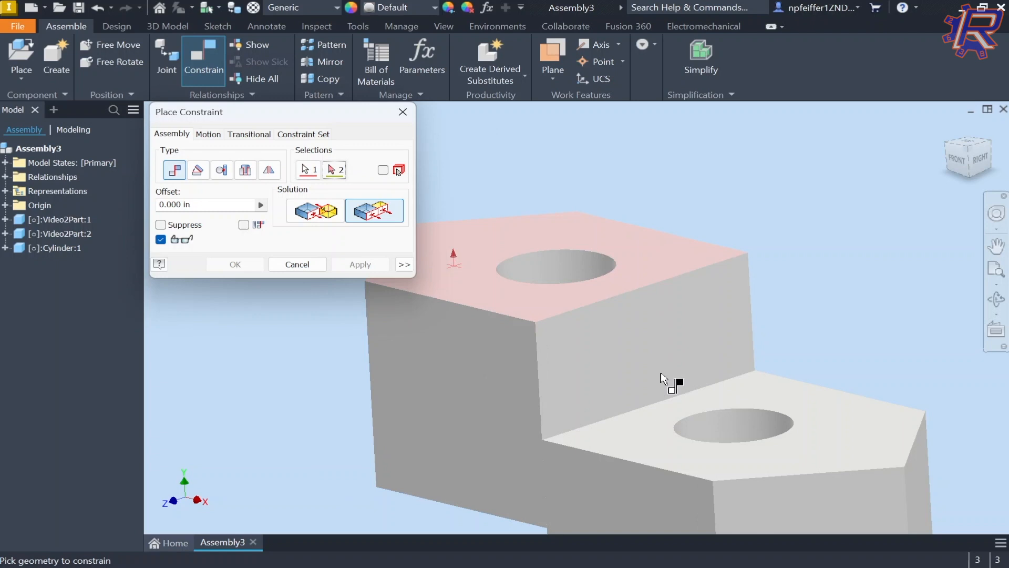
left_click(818, 409)
left_click(235, 263)
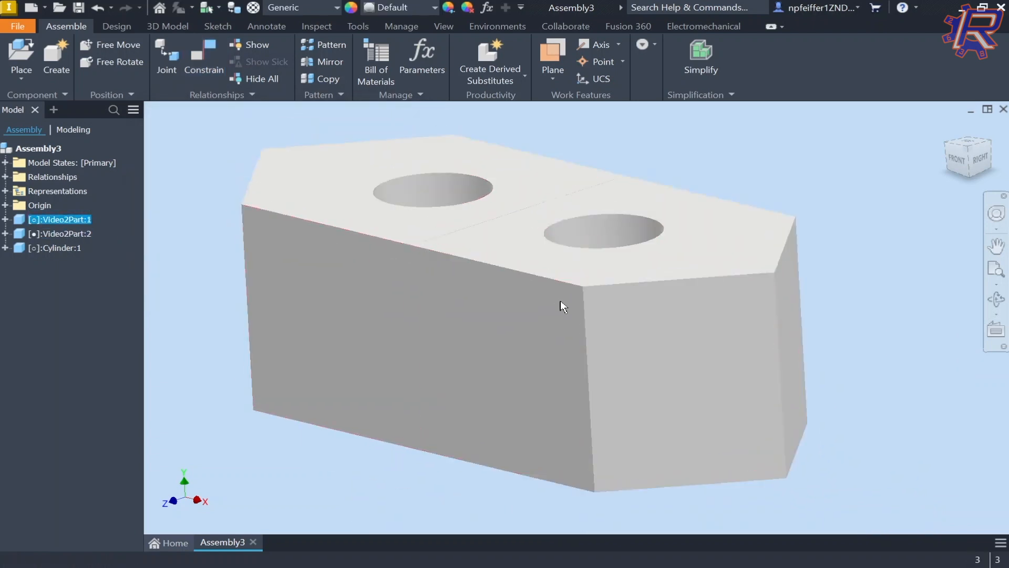
scroll(371, 279, "up", 5)
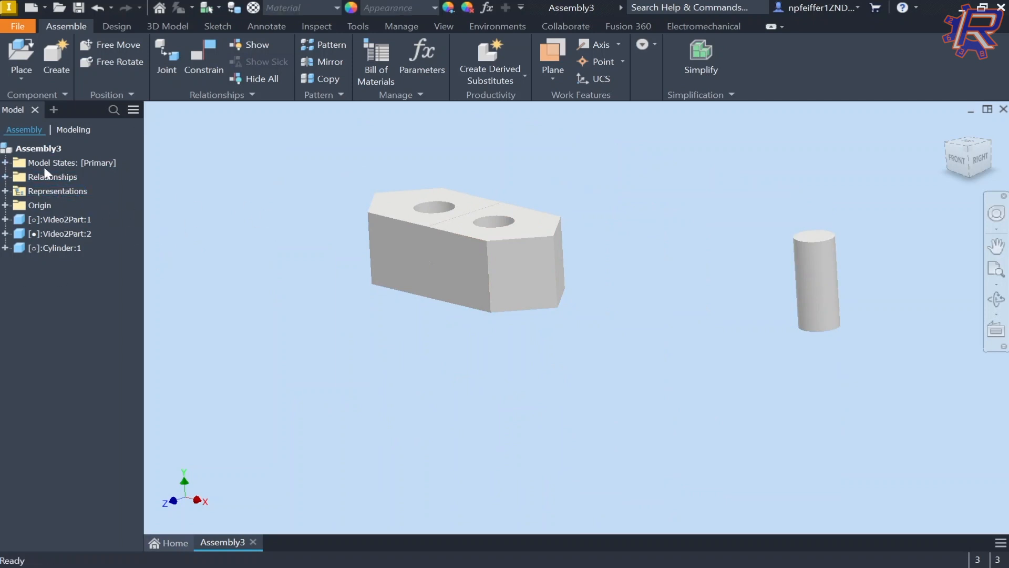
Step: Expand Relationships and inspect the Mate:1 offset without changing it
left_click(5, 176)
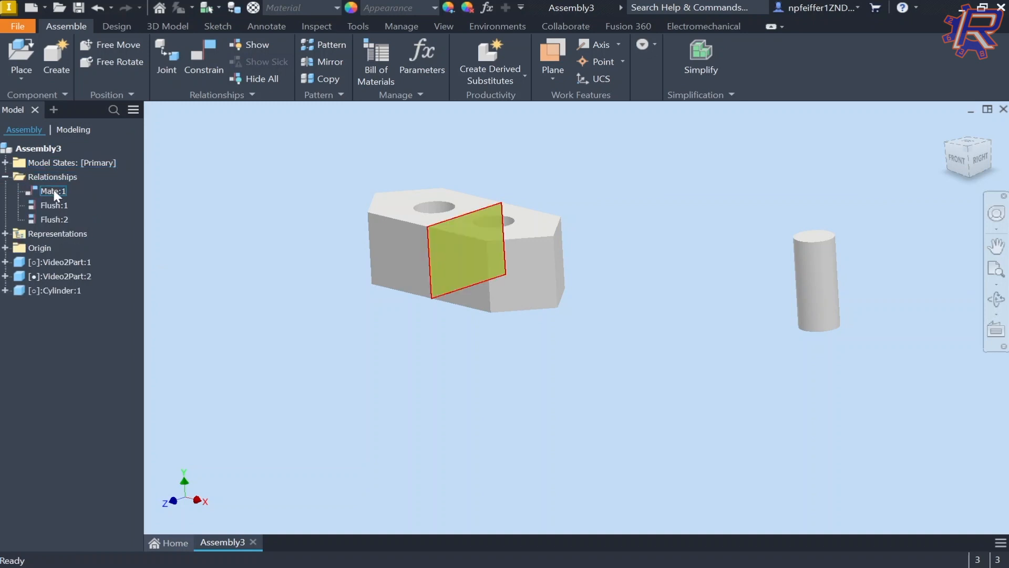
left_click(57, 220)
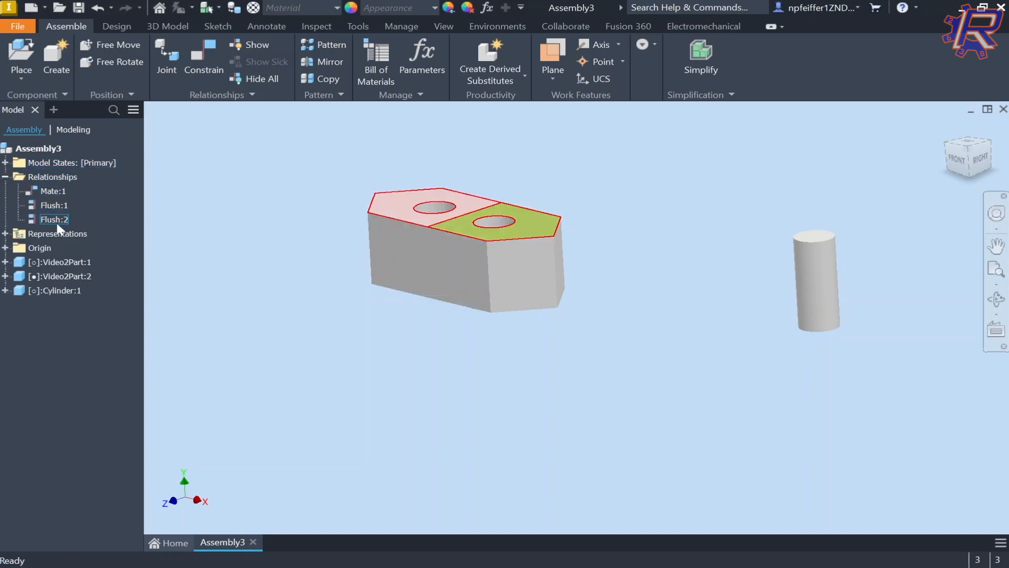
left_click(54, 190)
double_click(54, 194)
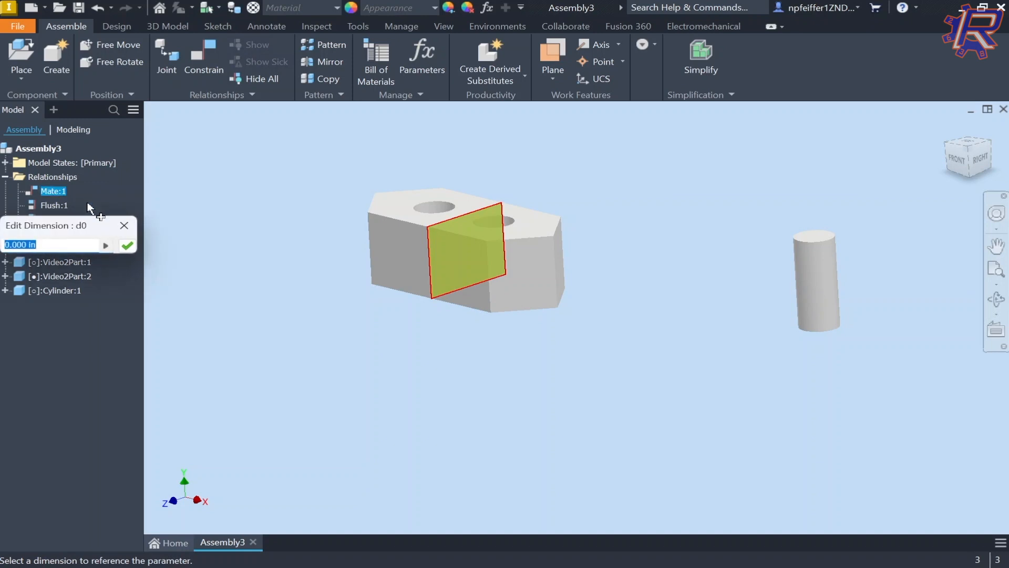
key("Escape")
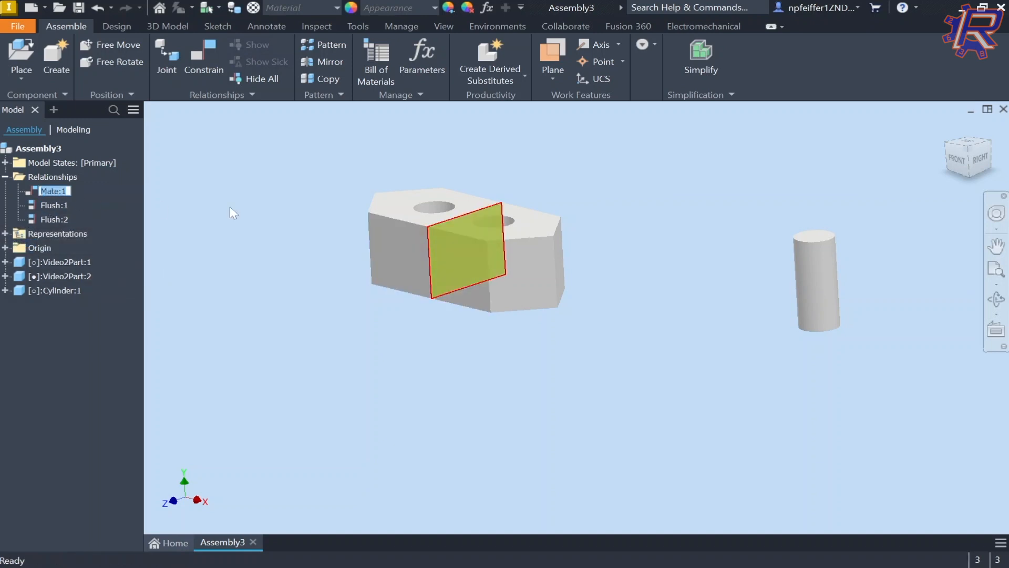
type("hi")
Step: Delete Mate:1, Flush:1 and Flush:2, then drag Video2Part:1 away
right_click(46, 191)
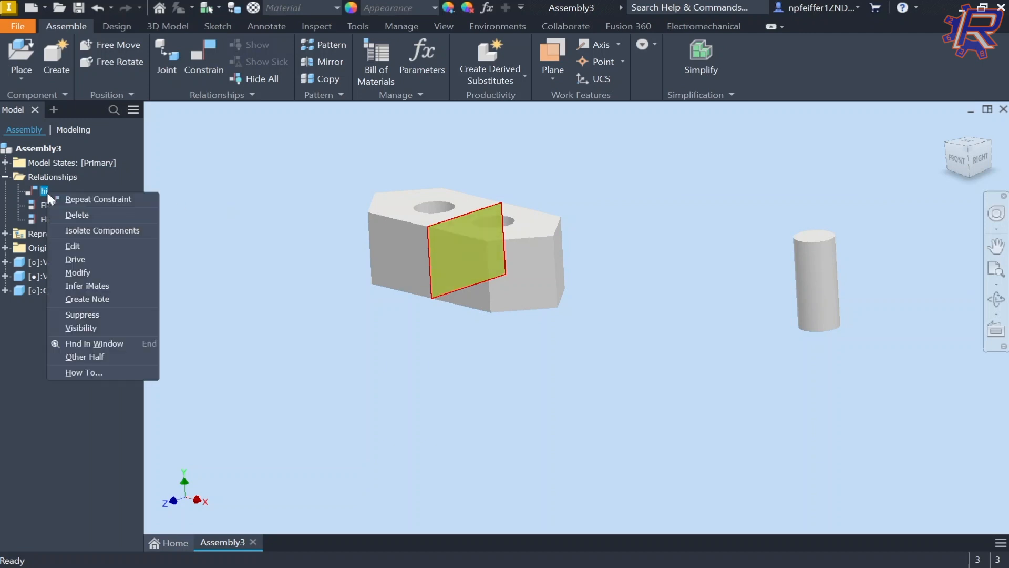
left_click(83, 208)
right_click(45, 187)
left_click(71, 210)
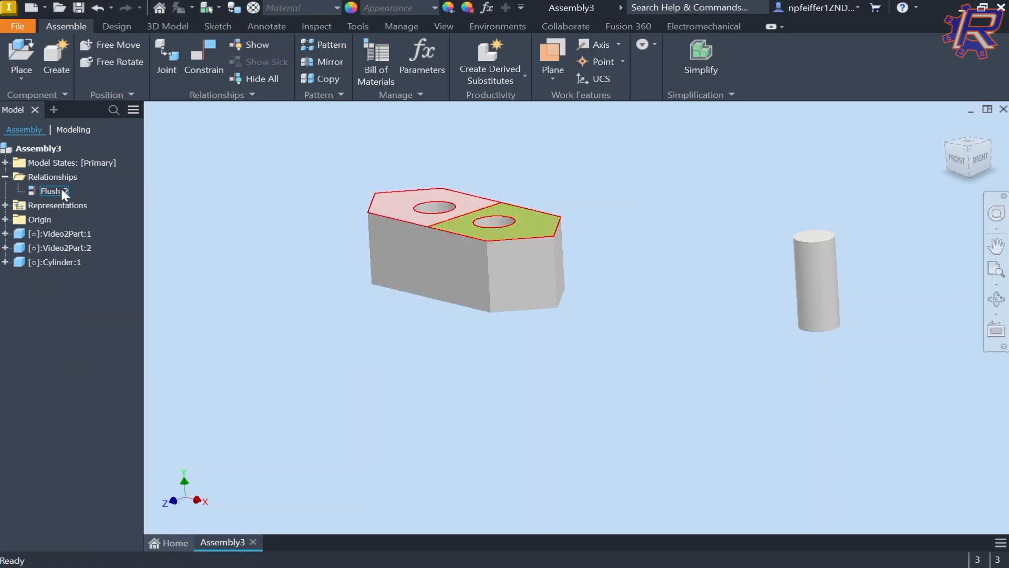
right_click(59, 190)
left_click(84, 208)
left_click_drag(511, 282, 685, 242)
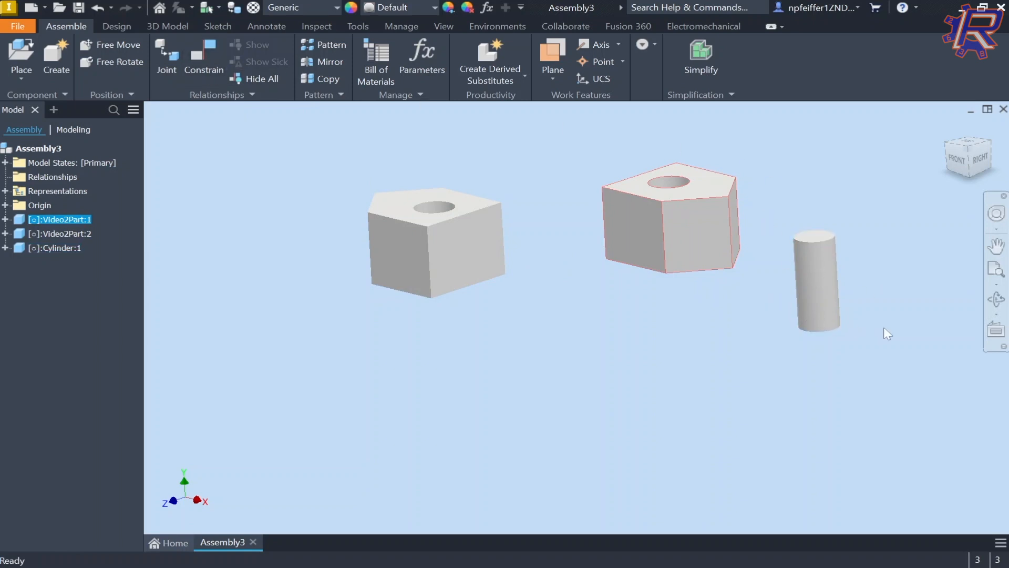
Step: Start a new constraint and pick the block hole's axis as the first selection
left_click(204, 58)
middle_click_drag(630, 200, 642, 279)
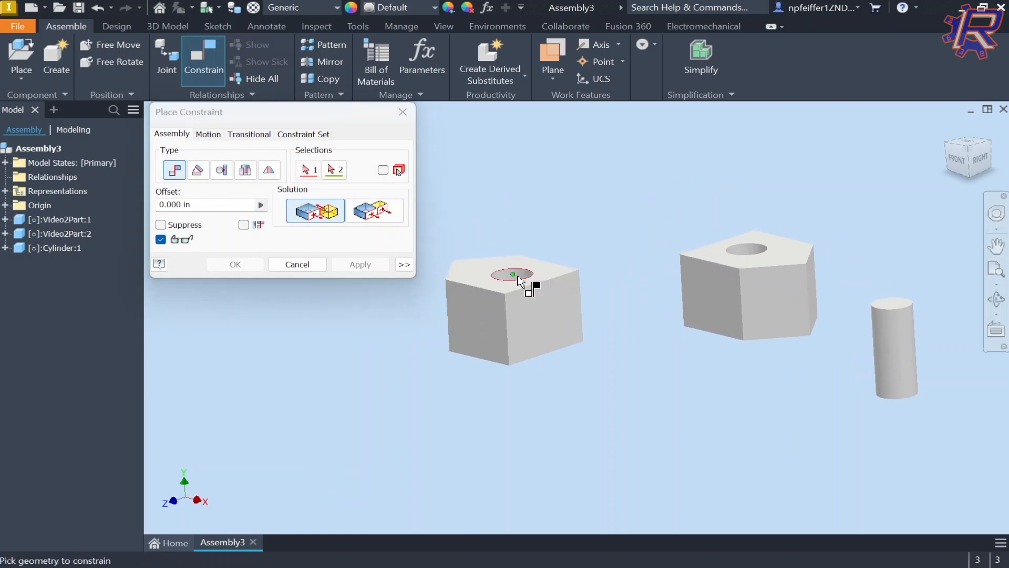
scroll(495, 266, "up", 4)
scroll(500, 284, "down", 4)
scroll(486, 277, "up", 2)
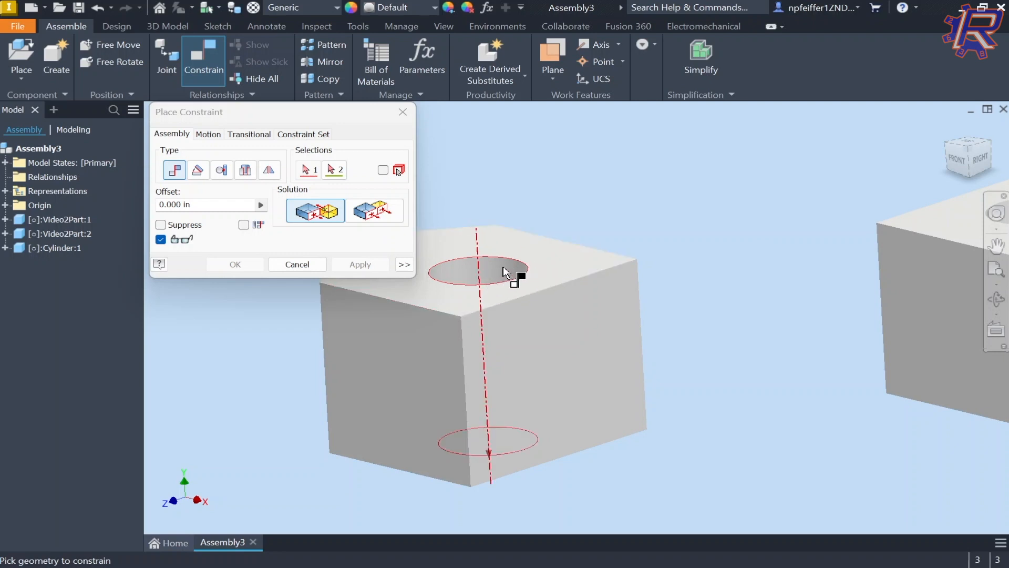
scroll(488, 264, "down", 3)
middle_click_drag(784, 270, 461, 222)
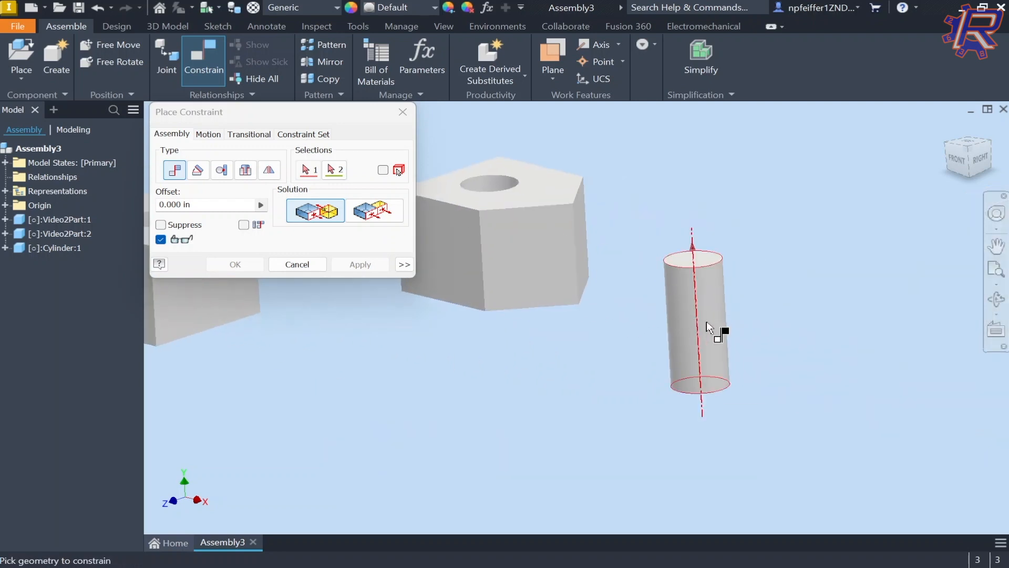
middle_click_drag(660, 342, 601, 301)
middle_click_drag(740, 278, 950, 313)
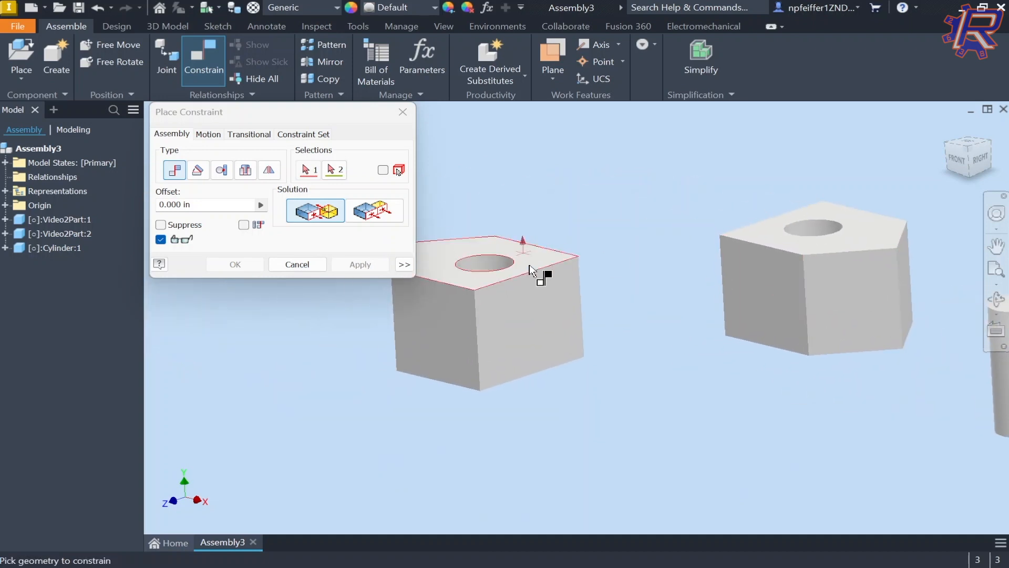
scroll(502, 266, "up", 5)
left_click(519, 268)
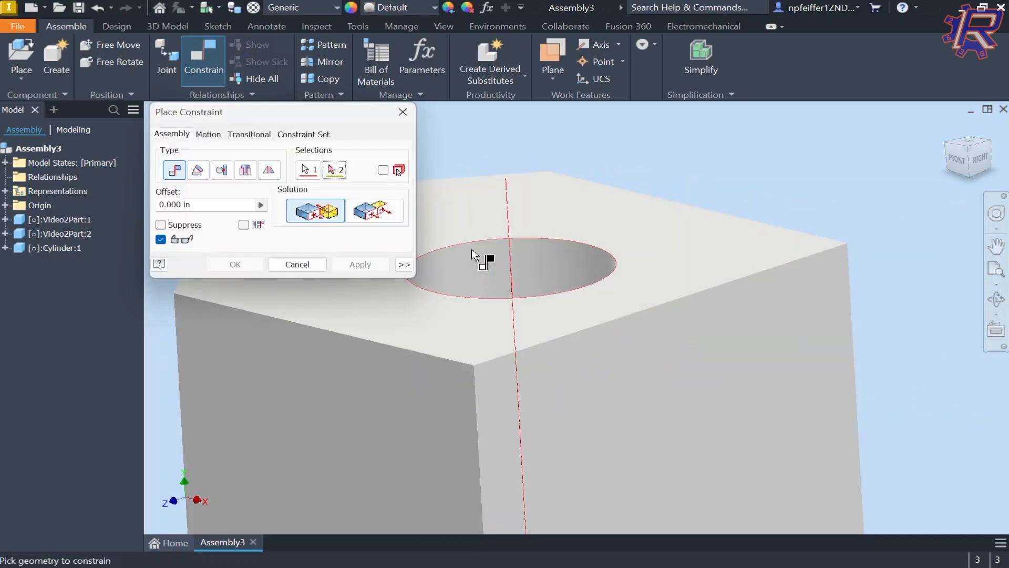
Step: Pick the cylinder's axis and use the Opposed solution so the pin sticks out
scroll(481, 255, "down", 5)
left_click(863, 330)
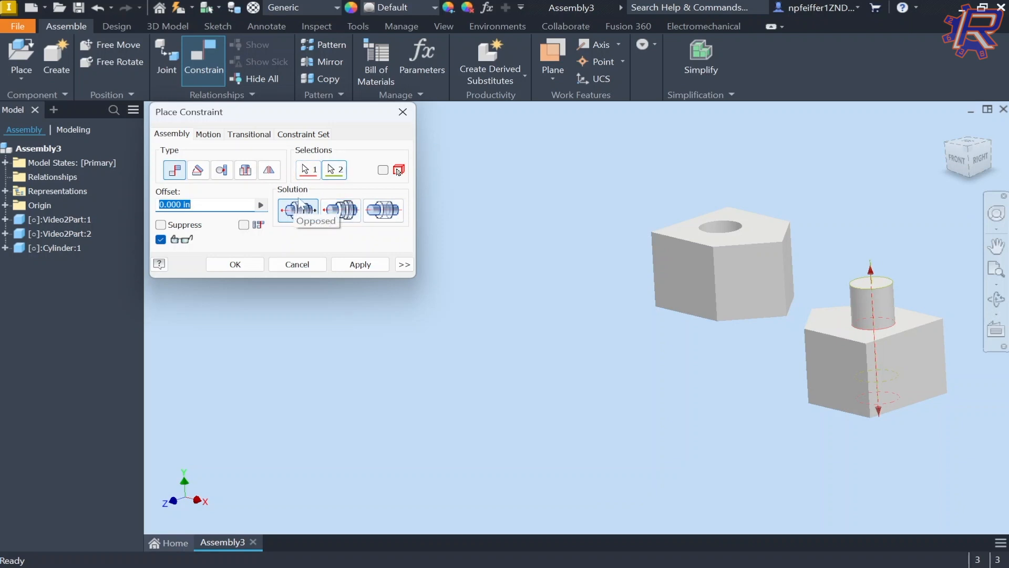
left_click(341, 210)
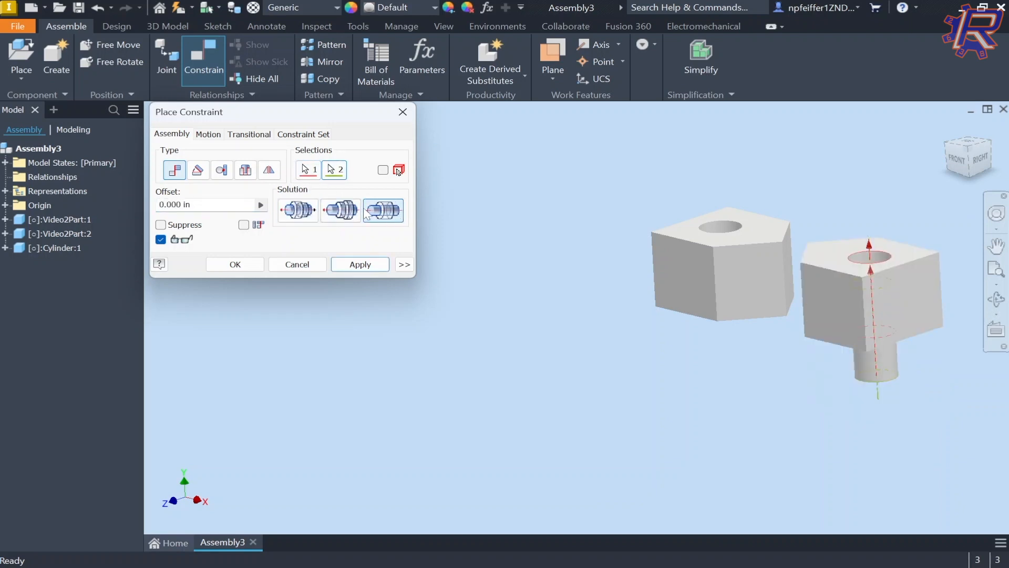
left_click(298, 209)
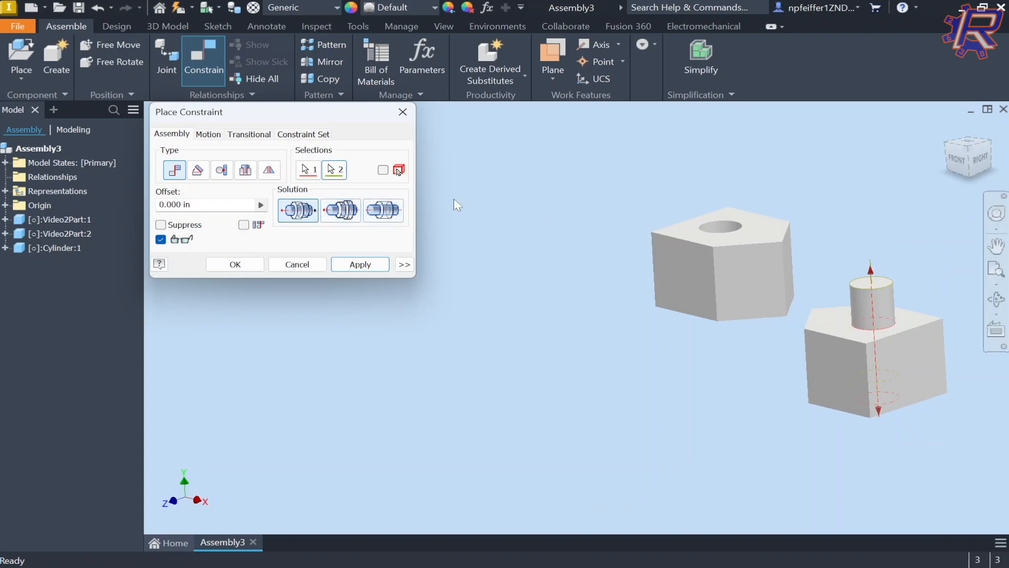
Step: Apply the pin-in-hole axis mate and slide the cylinder along the hole to test it
left_click(230, 263)
middle_click_drag(722, 291, 364, 257)
scroll(516, 280, "up", 3)
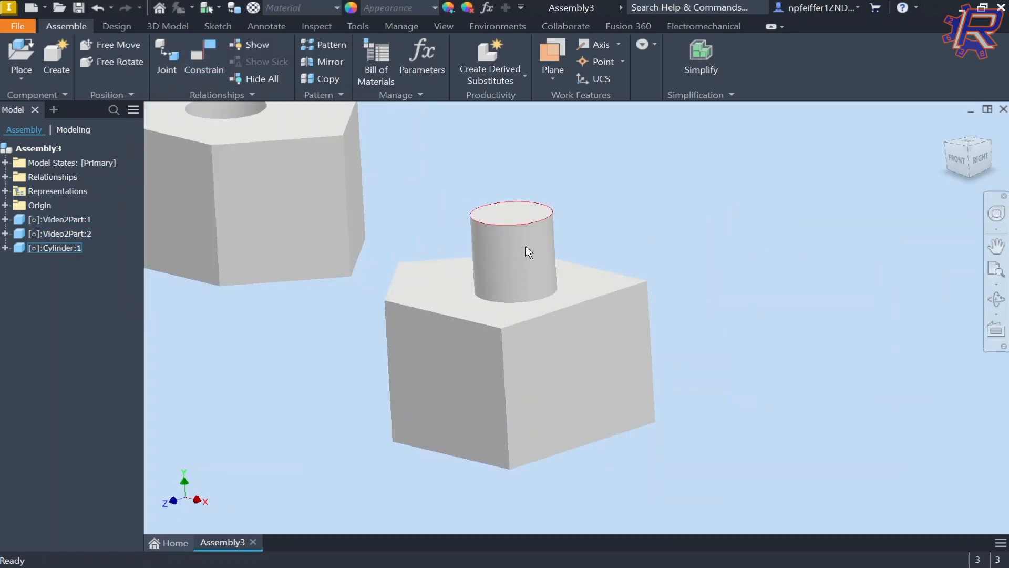
left_click_drag(528, 253, 618, 174)
left_click_drag(633, 314, 645, 352)
scroll(526, 327, "up", 3)
middle_click_drag(575, 415, 579, 305, "shift")
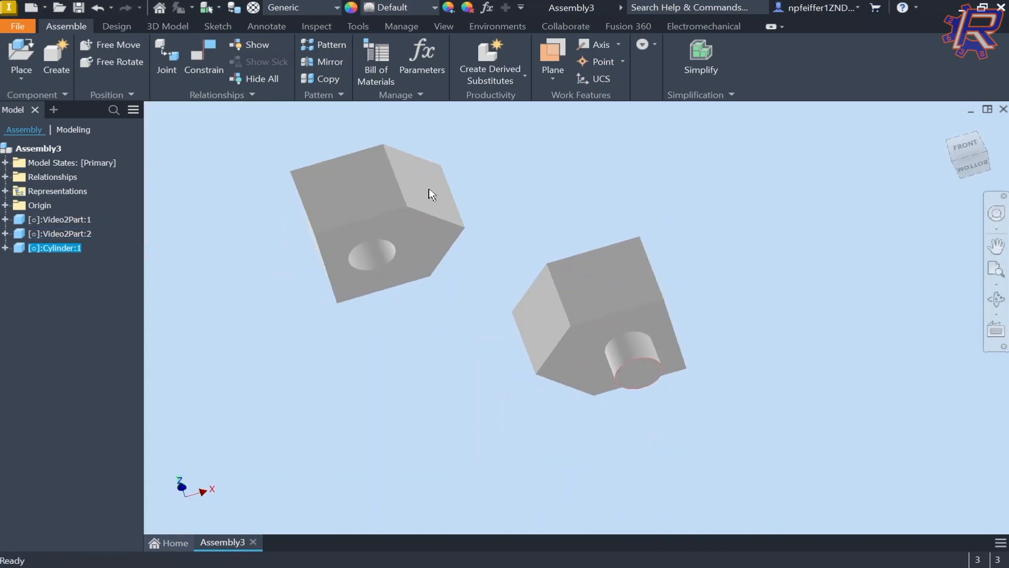
Step: Make the cylinder's bottom face flush with the block's bottom face
left_click(215, 53)
scroll(641, 392, "down", 3)
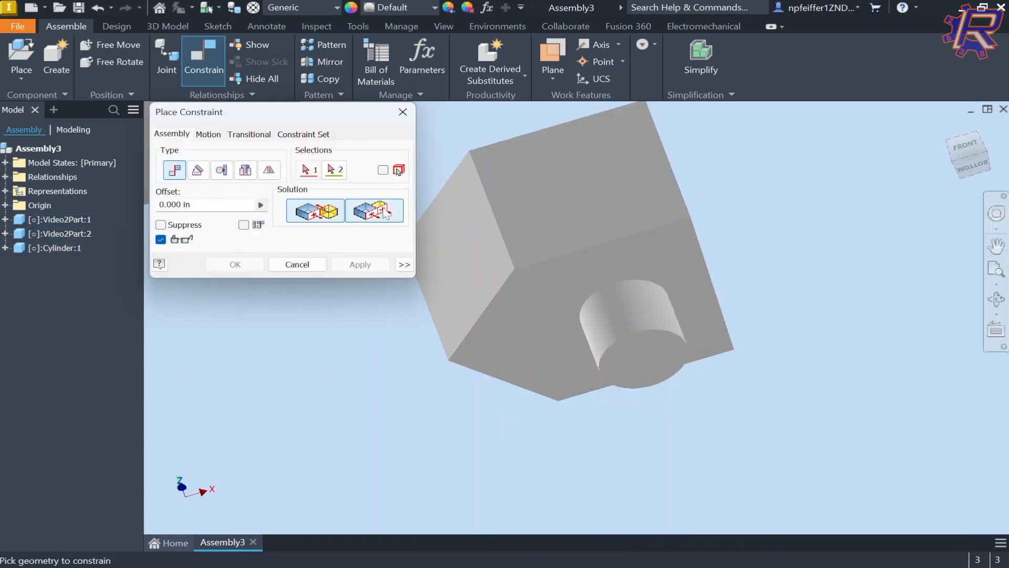
left_click(381, 208)
left_click(506, 317)
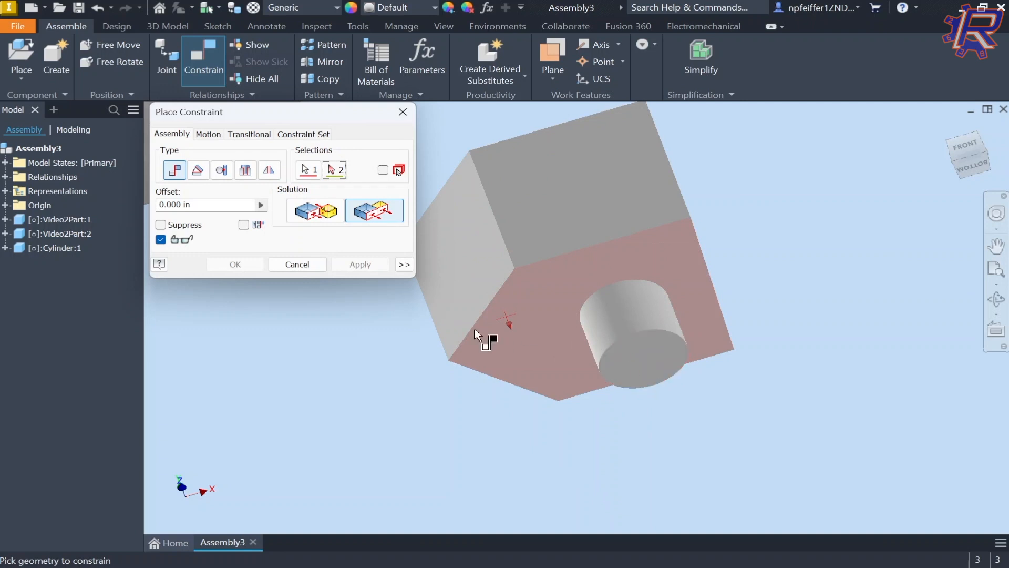
left_click(638, 358)
middle_click_drag(611, 275, 638, 295, "shift")
left_click(235, 264)
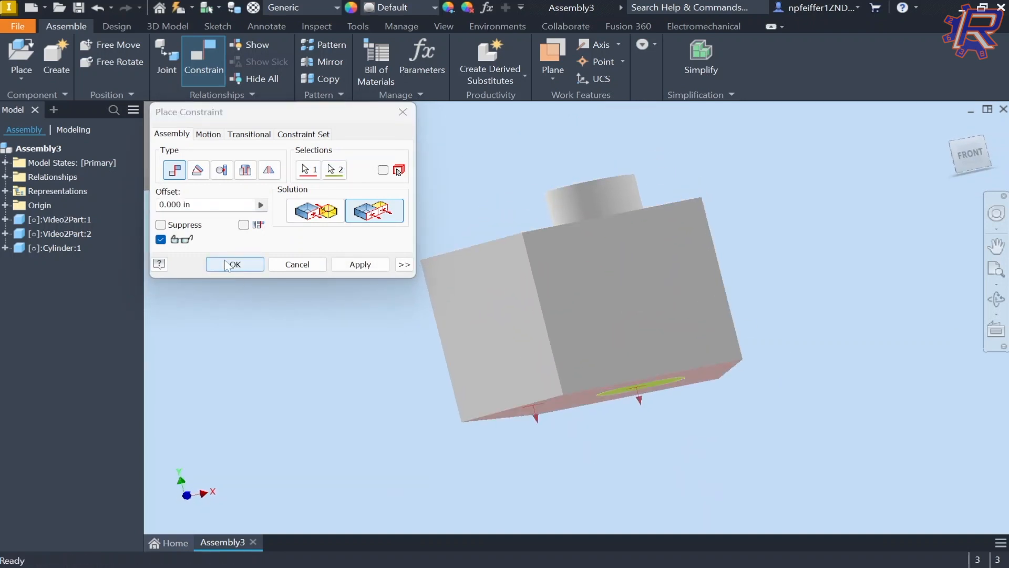
scroll(436, 179, "up", 4)
scroll(456, 257, "down", 4)
middle_click_drag(456, 256, 455, 226, "shift")
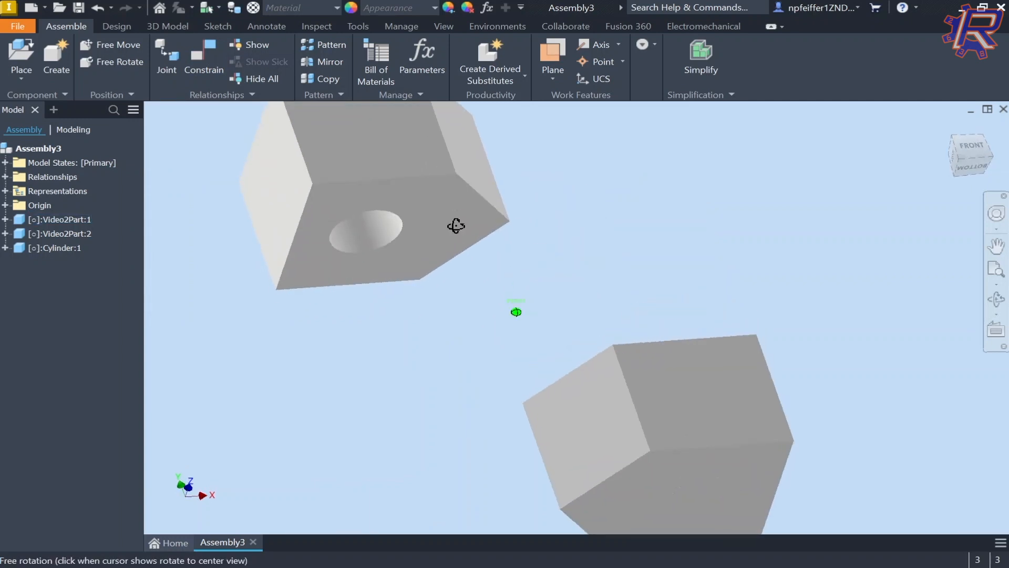
Step: Mate the cylinder pin's axis to the other block's hole axis
key("c")
middle_click_drag(505, 257, 636, 320)
left_click(485, 269)
scroll(505, 270, "up", 5)
scroll(626, 300, "down", 3)
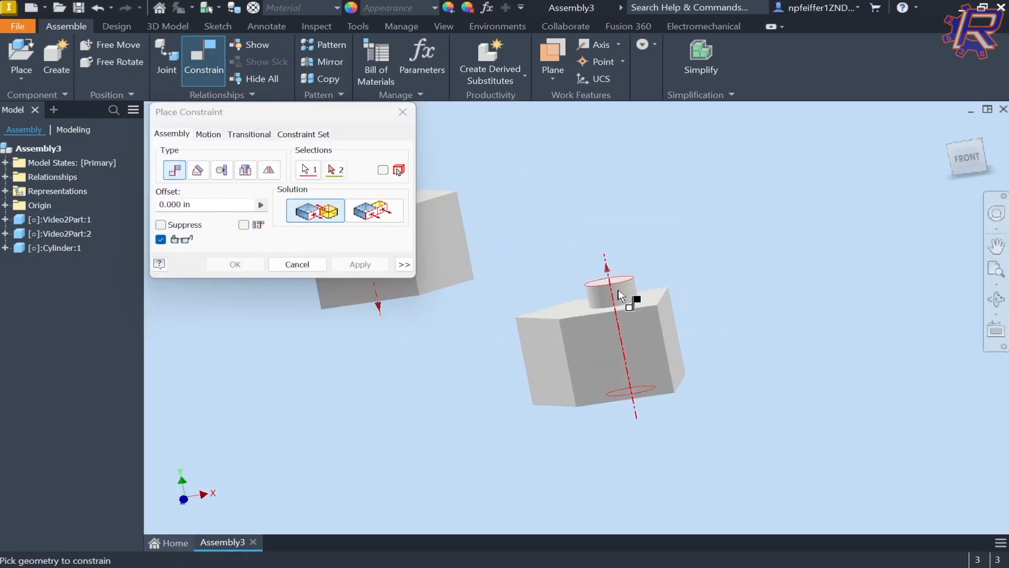
left_click(618, 289)
left_click(236, 265)
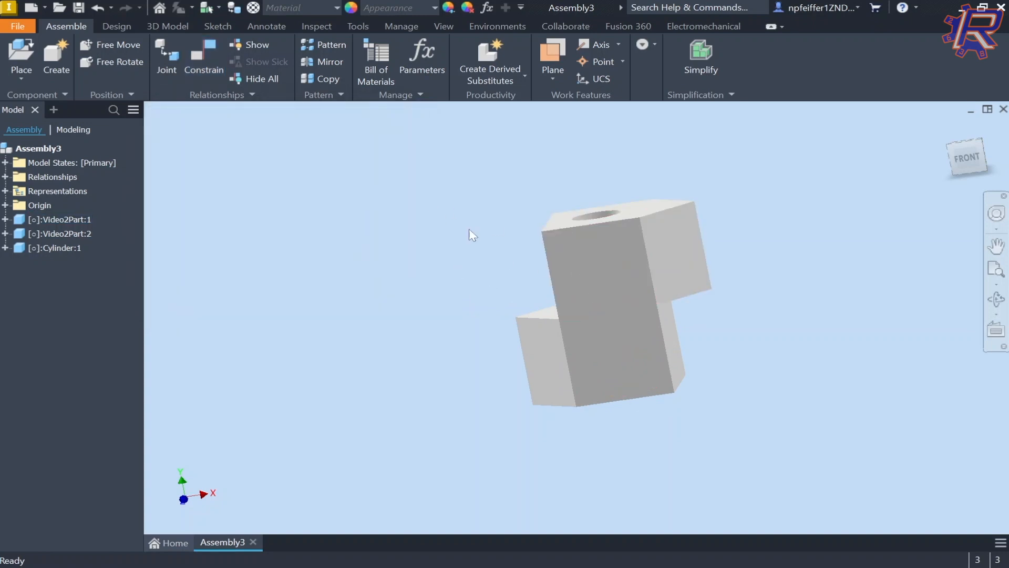
Step: Add a flush mate on the other block's side face, then drag the upper block down
key("c")
left_click(393, 216)
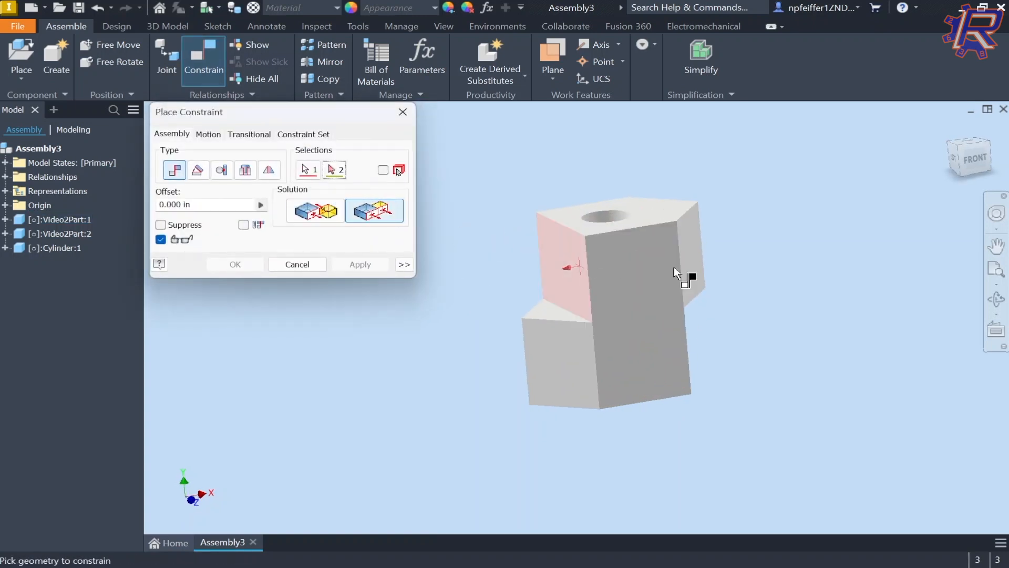
middle_click_drag(673, 266, 660, 289, "shift")
middle_click_drag(494, 249, 522, 239, "shift")
left_click(655, 314)
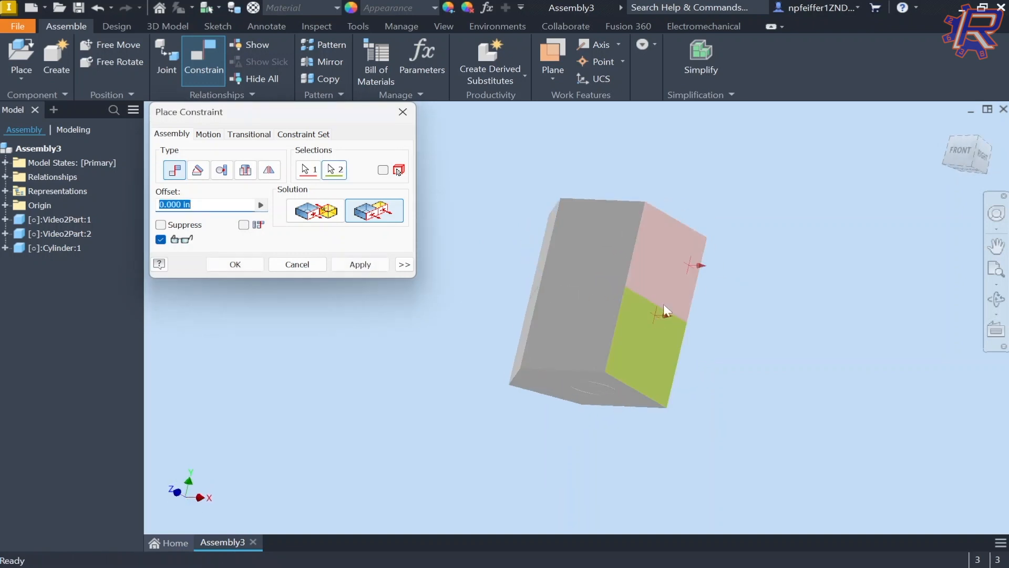
middle_click_drag(664, 304, 666, 306, "shift")
middle_click_drag(747, 290, 714, 281, "shift")
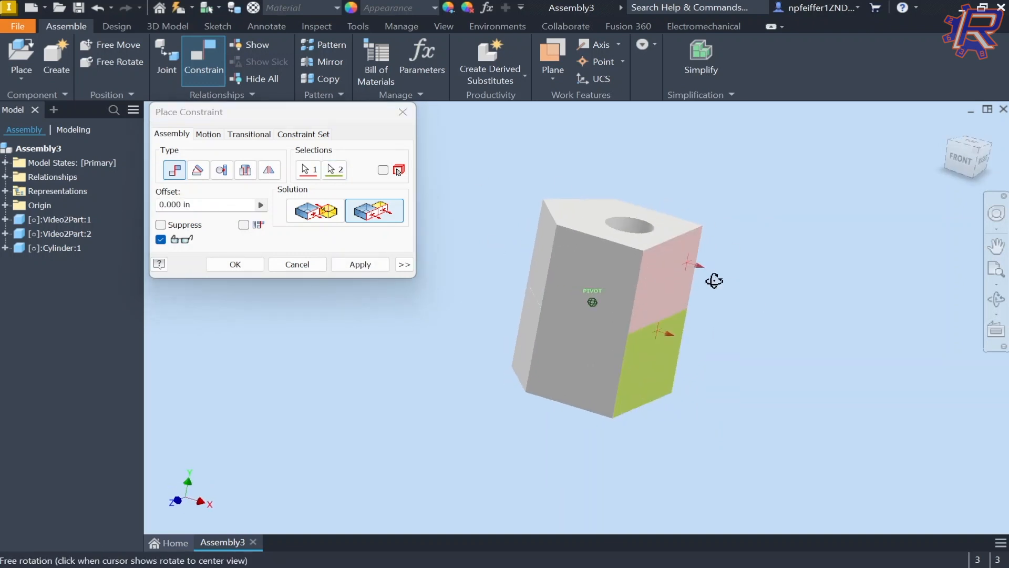
left_click(235, 265)
left_click_drag(668, 277, 642, 171)
Step: Mate the lower block's top face to the upper block's underside, creating Mate:3
key("c")
left_click(567, 285)
middle_click_drag(579, 311, 603, 262, "shift")
scroll(566, 230, "down", 5)
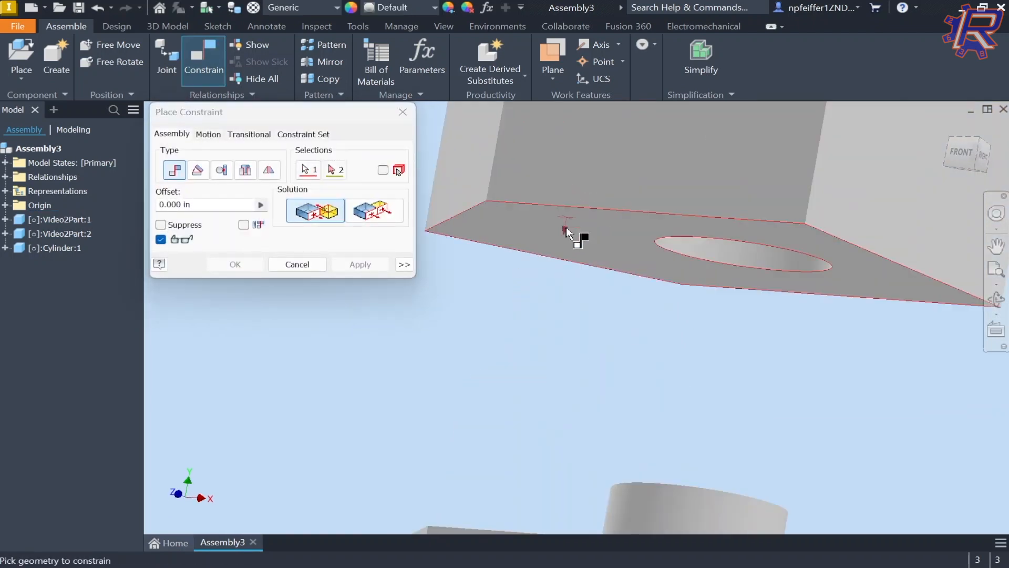
scroll(566, 247, "up", 4)
mouse_move(563, 198)
middle_mouse_down("shift")
mouse_move(541, 216)
mouse_move(551, 194)
mouse_move(543, 198)
mouse_move(469, 288)
middle_mouse_up("shift")
left_click(550, 212)
left_click(235, 264)
scroll(555, 221, "up", 3)
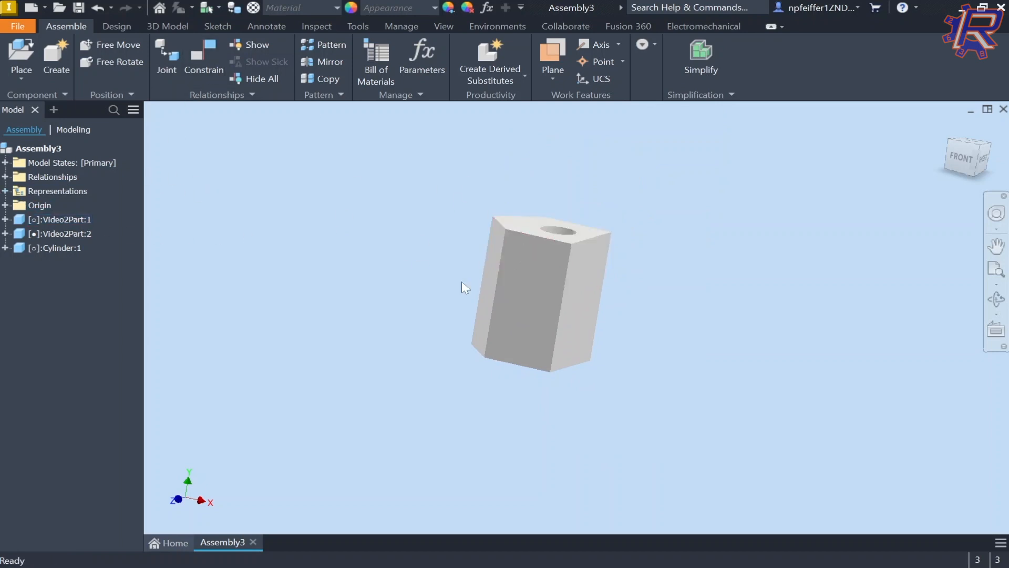
left_click(203, 63)
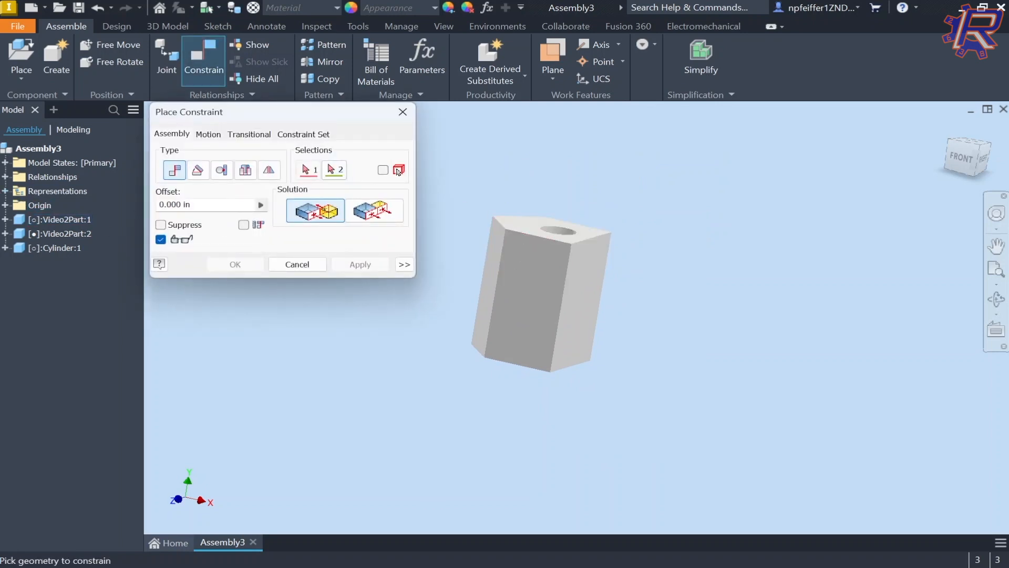
key("Escape")
Step: Delete the Mate:3 relationship from the Relationships list
left_click(5, 177)
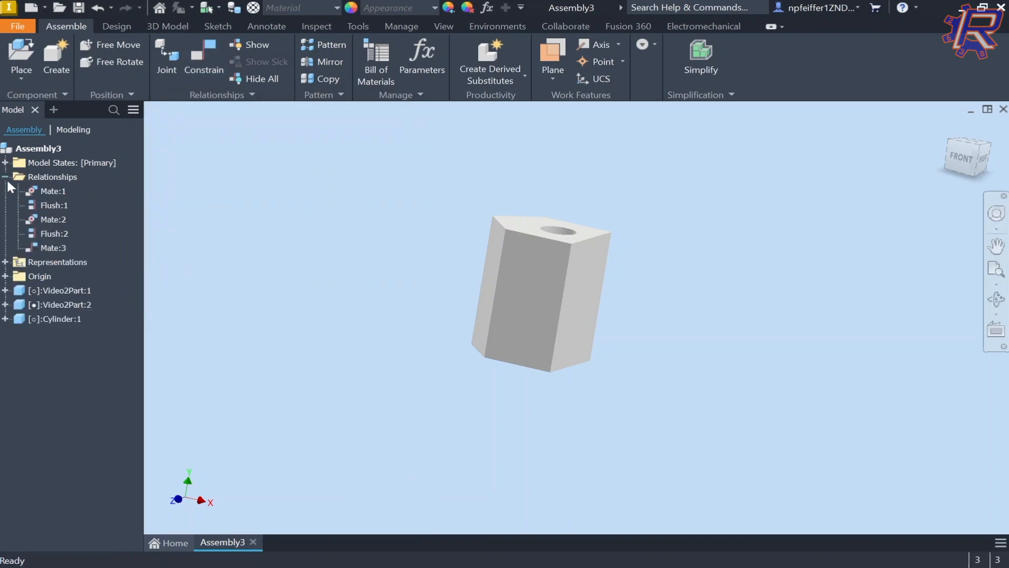
right_click(52, 248)
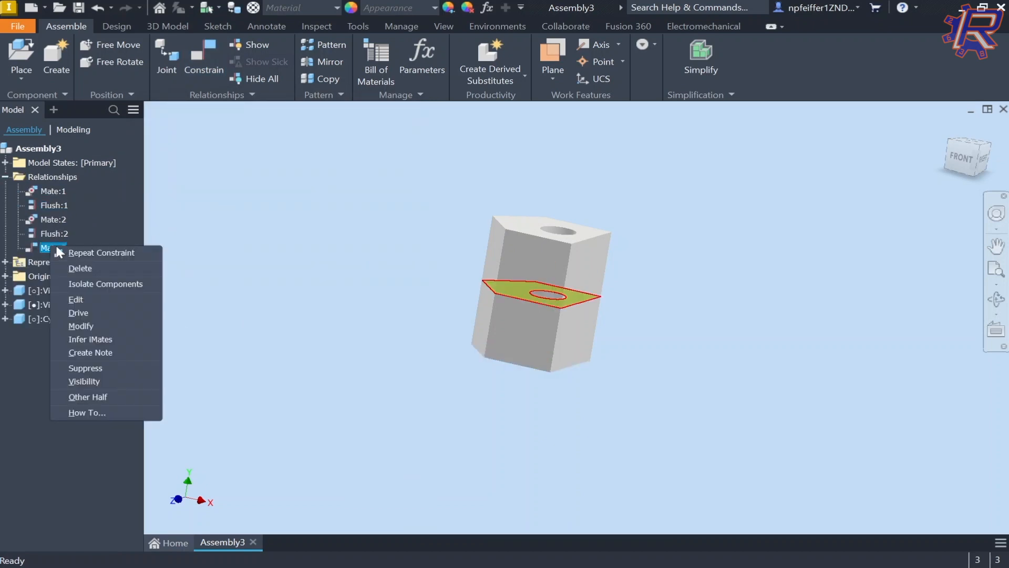
left_click(87, 268)
Step: Drag the upper block upward, away from the lower block and pin
left_click_drag(557, 250, 567, 142)
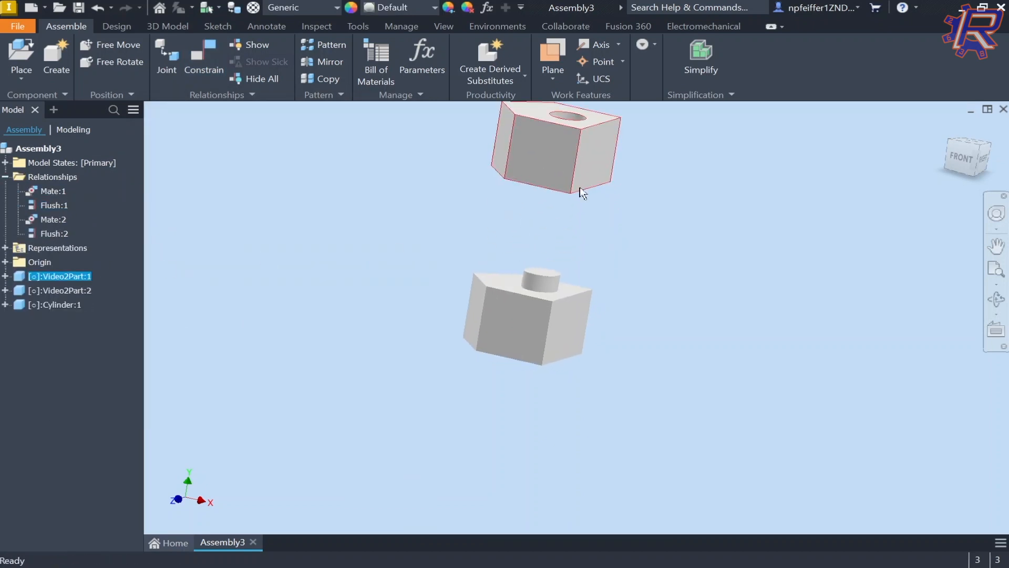
middle_click_drag(580, 193, 591, 158, "shift")
left_click_drag(509, 189, 532, 192)
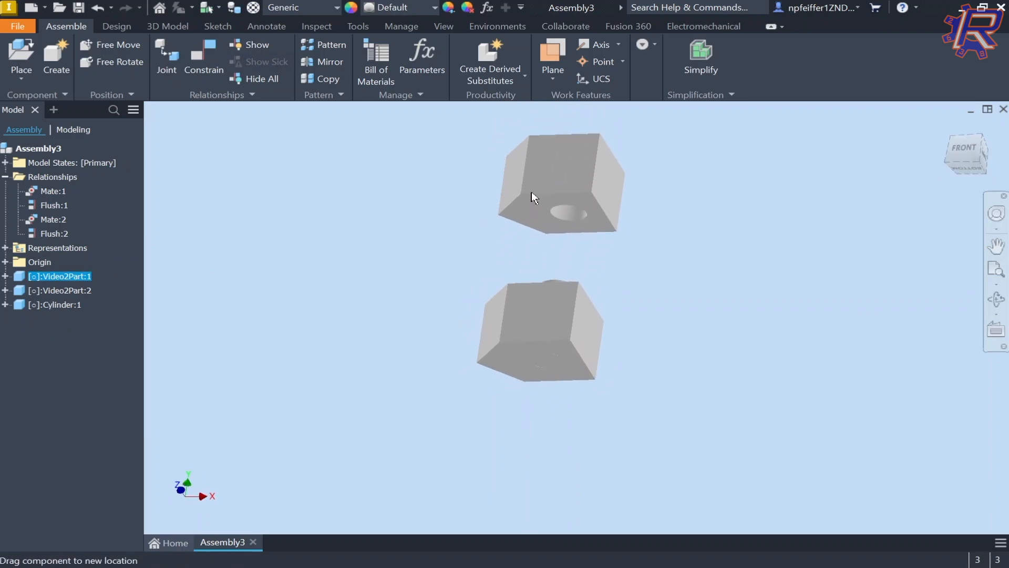
middle_click_drag(531, 191, 547, 206, "shift")
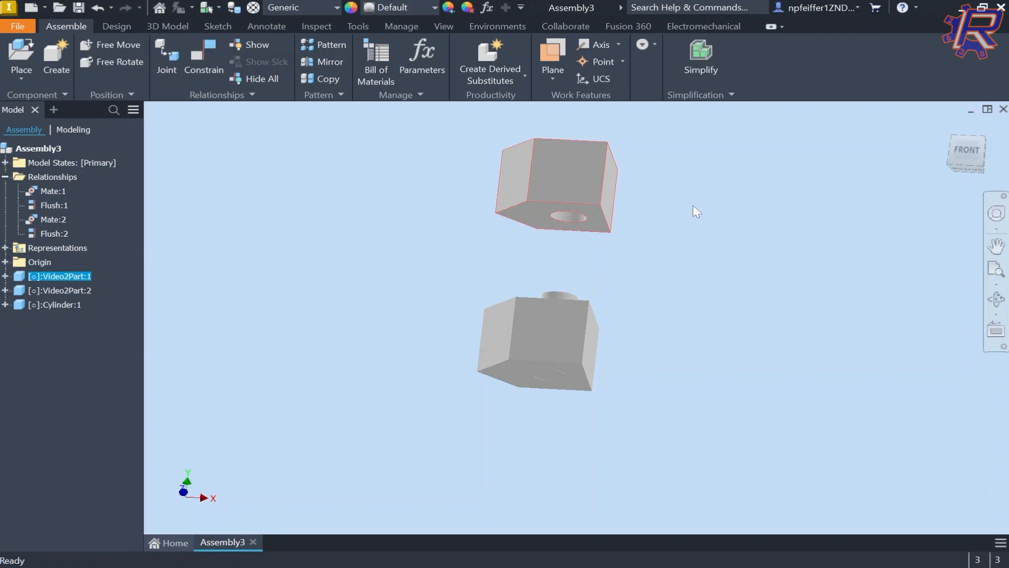
Step: Mate the lower block's top face to the upper block with a 2 in offset
left_click(209, 59)
scroll(536, 225, "down", 6)
scroll(541, 215, "up", 4)
middle_click_drag(543, 218, 553, 274, "shift")
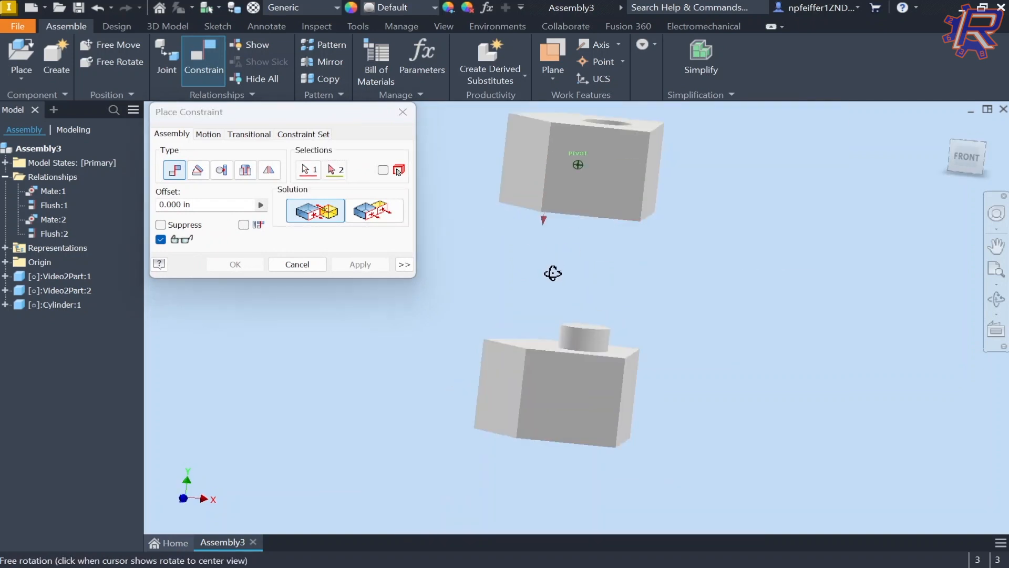
left_click(547, 342)
middle_click_drag(585, 326, 578, 320, "shift")
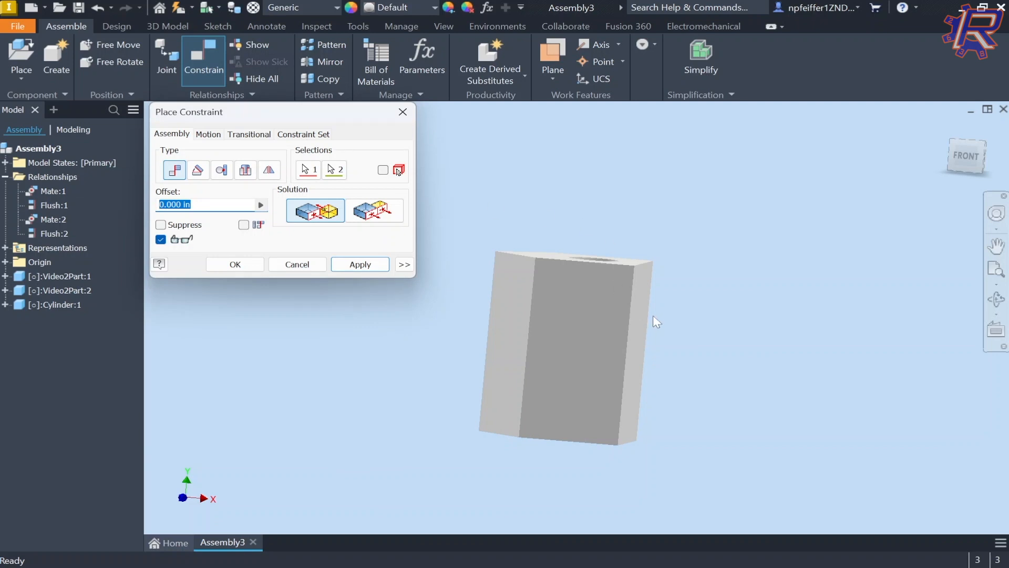
type("2")
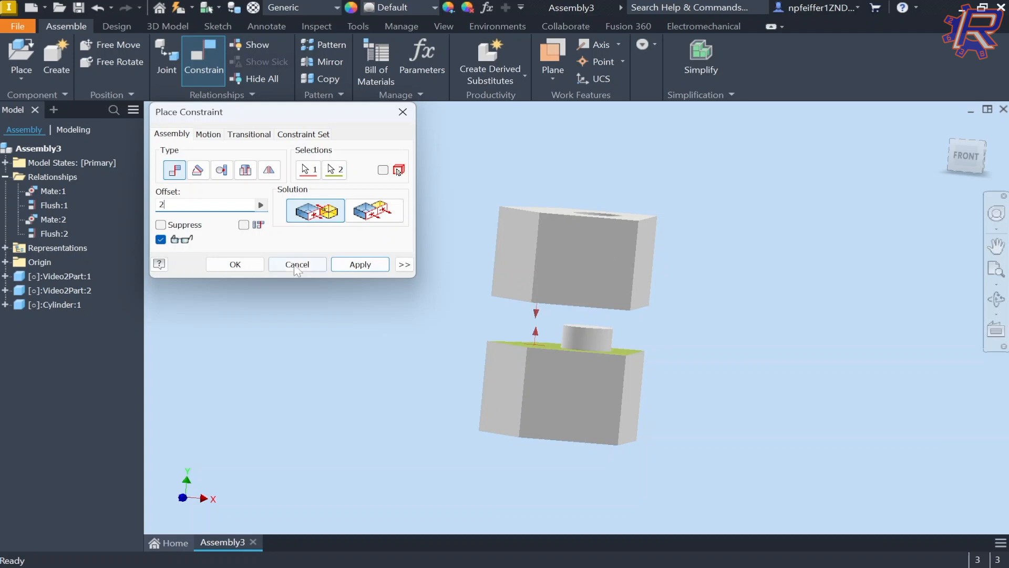
left_click(235, 264)
left_click_drag(576, 278, 597, 239)
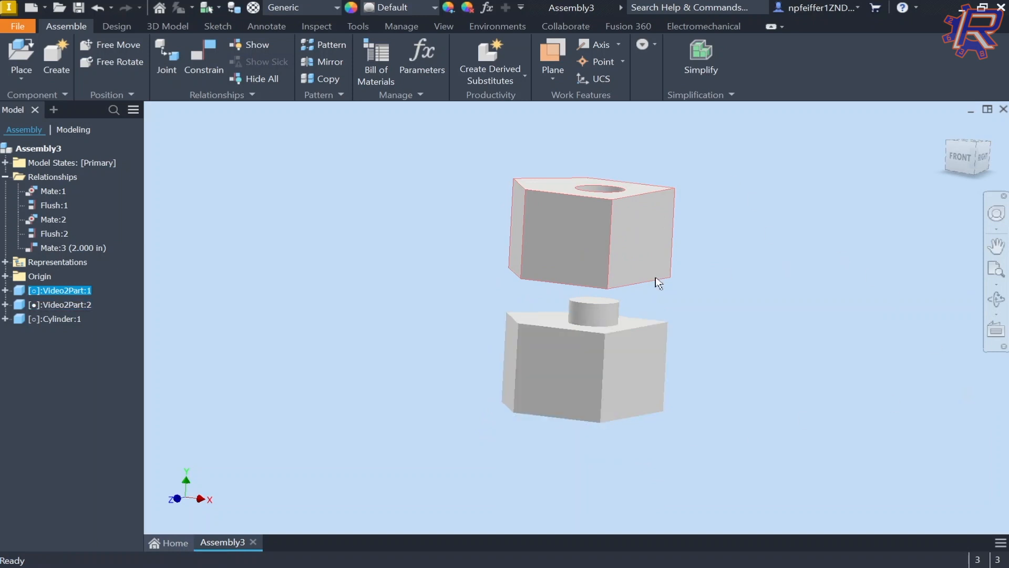
scroll(623, 292, "down", 10)
scroll(651, 272, "up", 10)
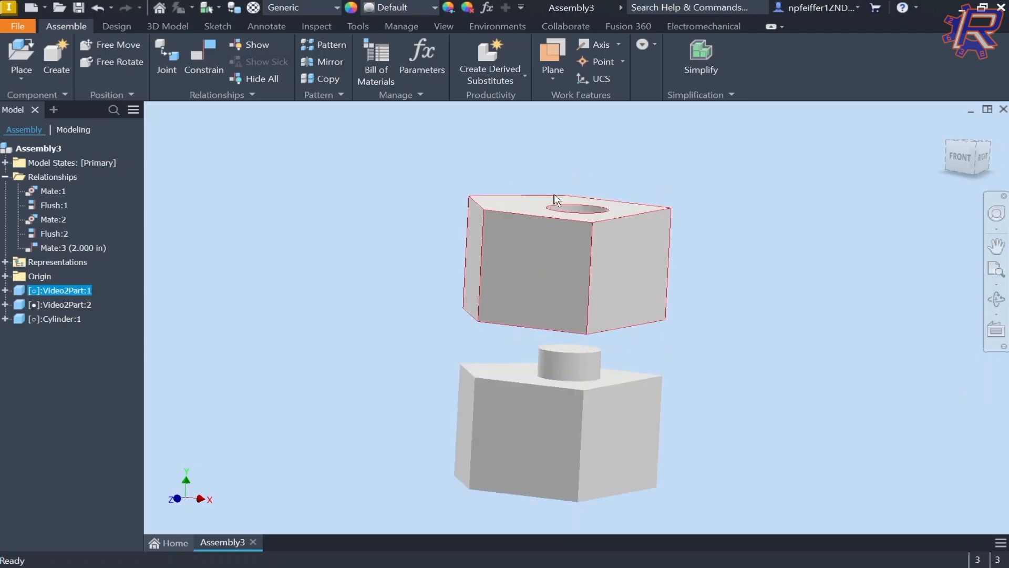
scroll(640, 330, "down", 3)
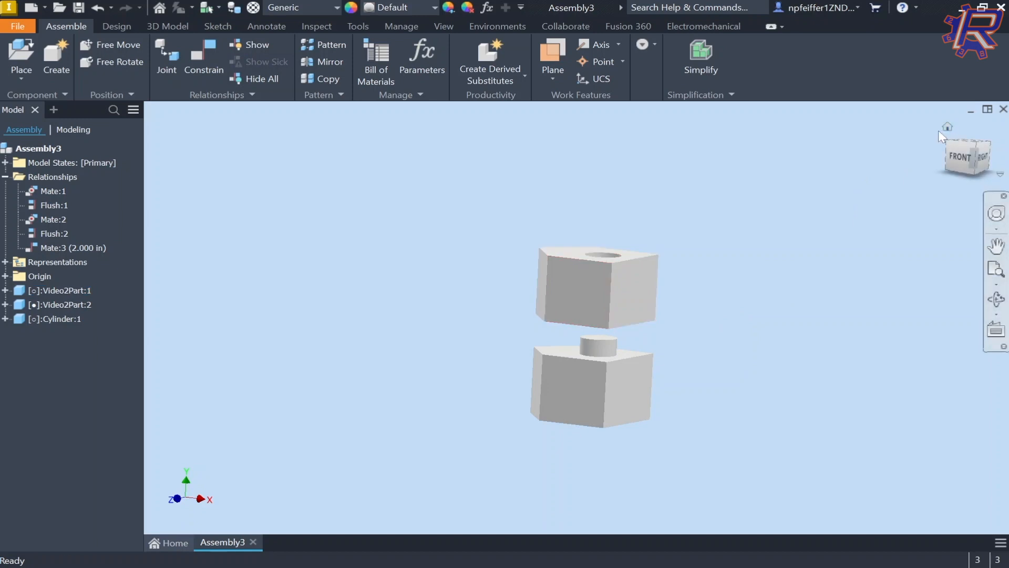
Step: Save Assembly3.iam to Downloads, replacing the existing file, and close it
left_click(938, 131)
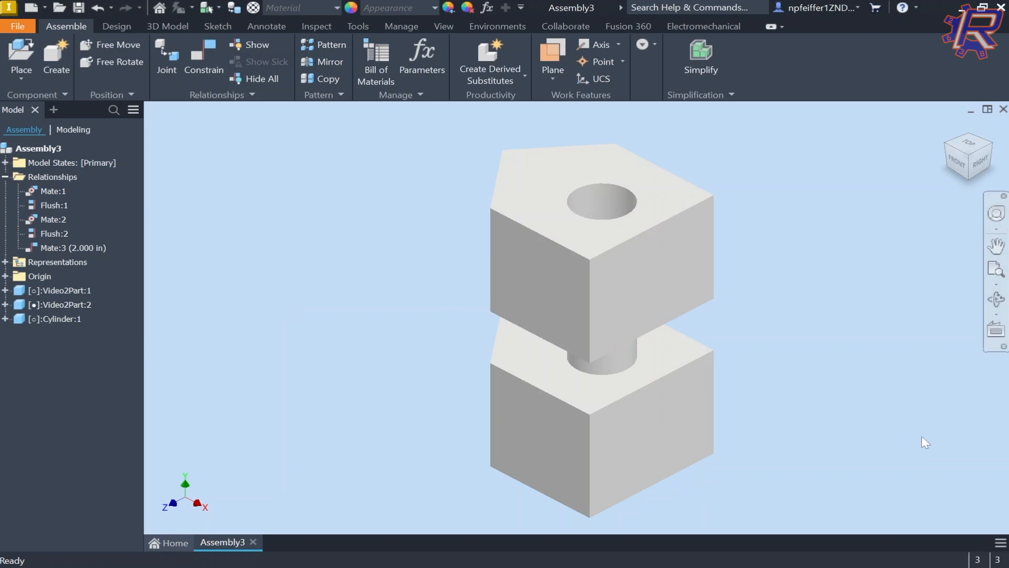
key("ctrl+s")
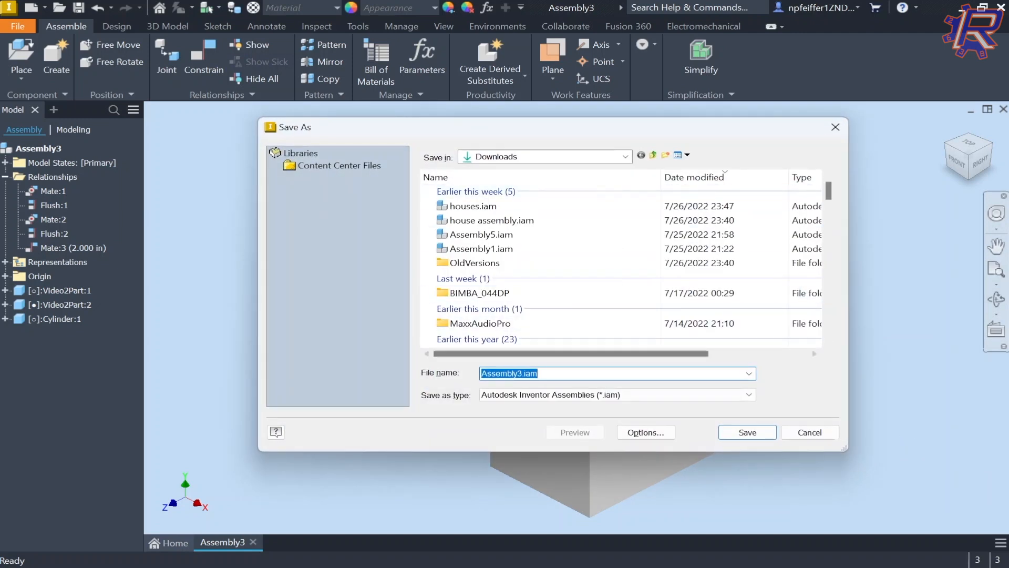
left_click(747, 432)
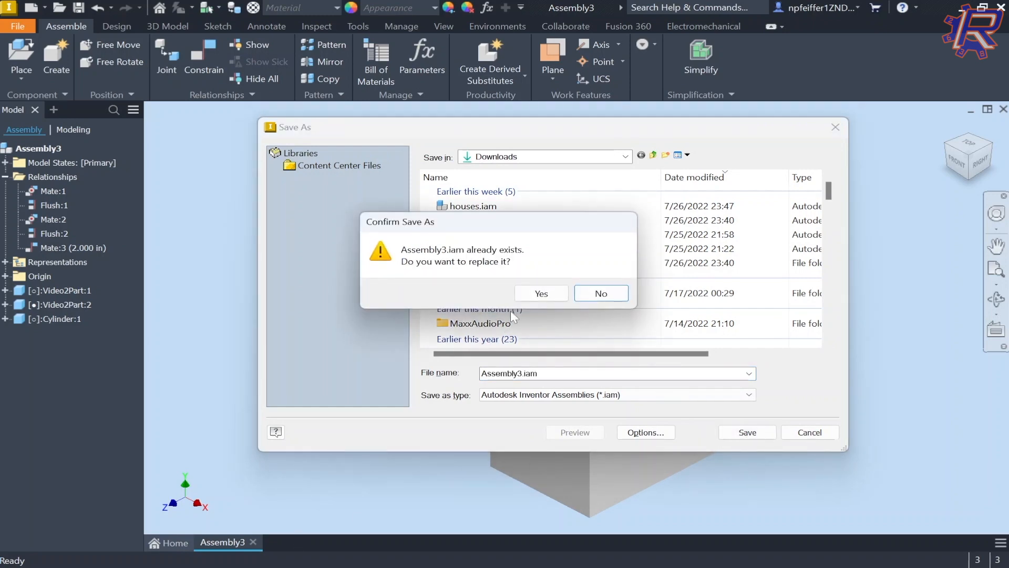
left_click(541, 293)
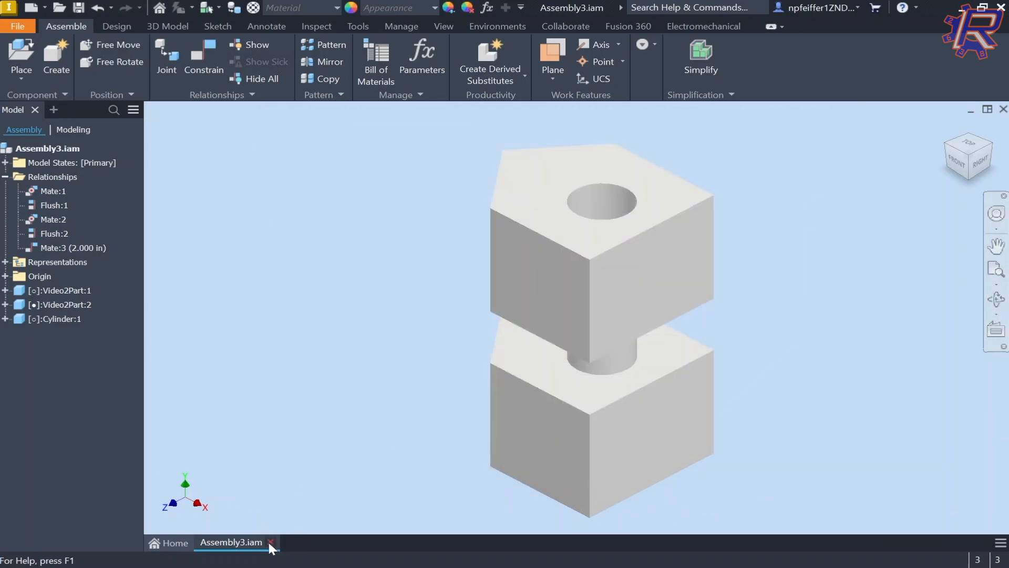
left_click(268, 540)
key("alt+Tab")
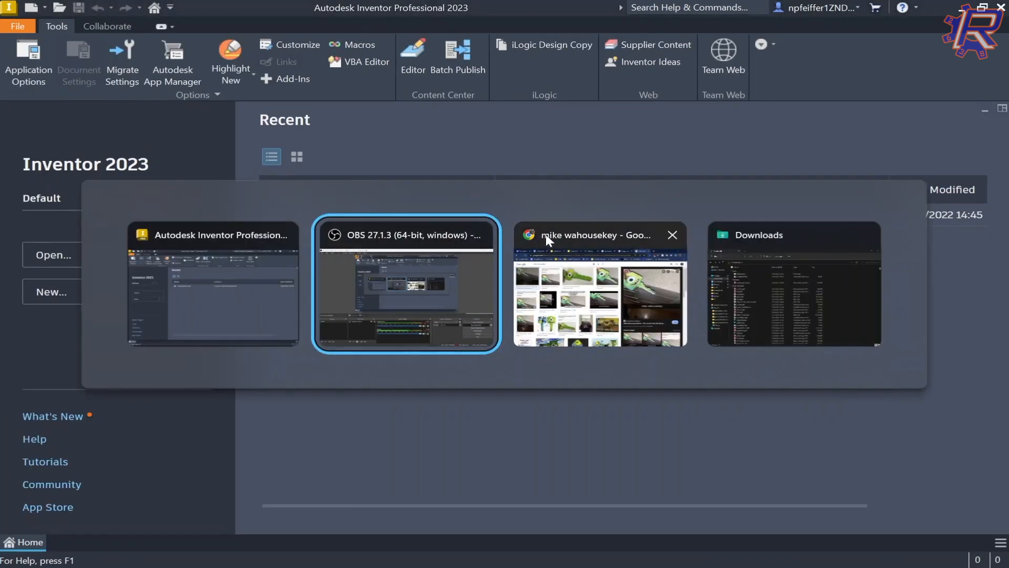
Step: Rename Cylinder.ipt to Cylinder1.ipt in the refreshed Downloads folder
left_click(762, 305)
left_click(863, 81)
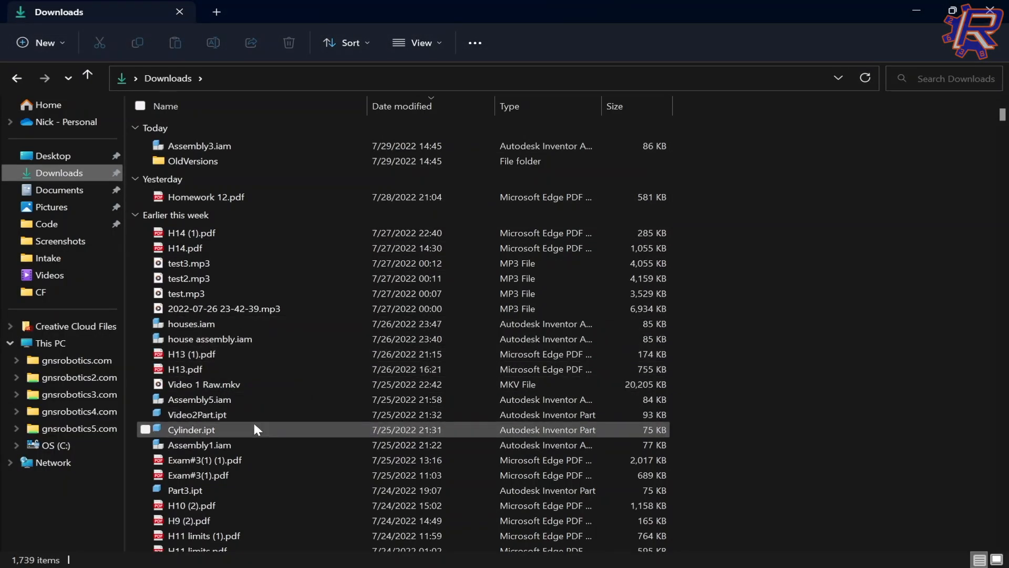
left_click(203, 431)
key("F2")
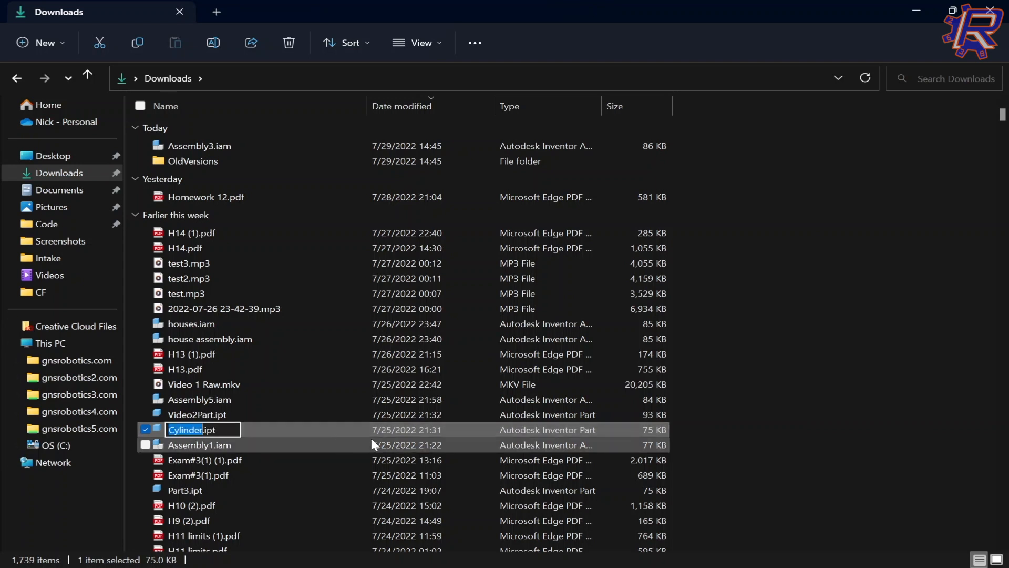
key("Right")
type("1")
key("Return")
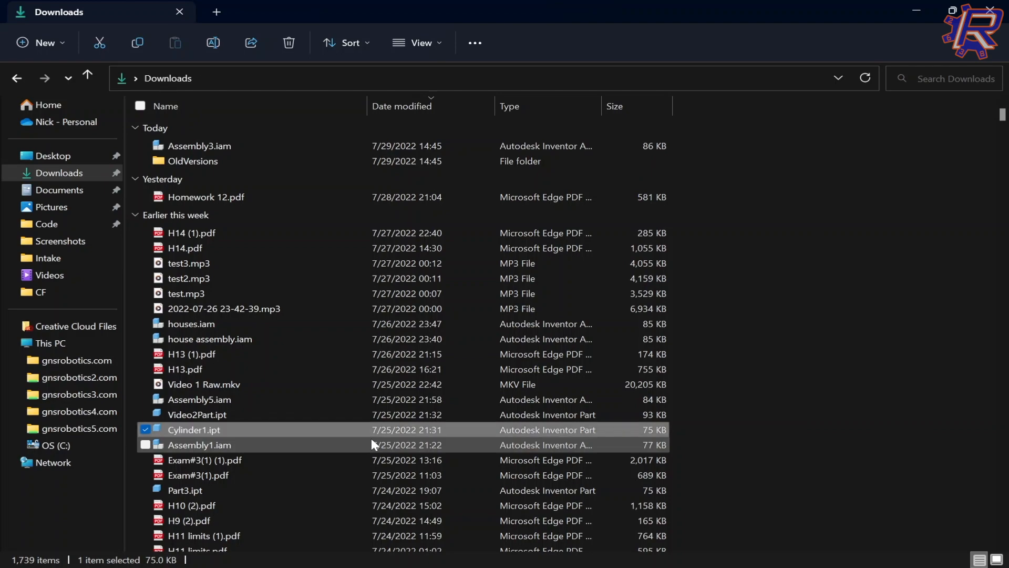
key("alt+Tab")
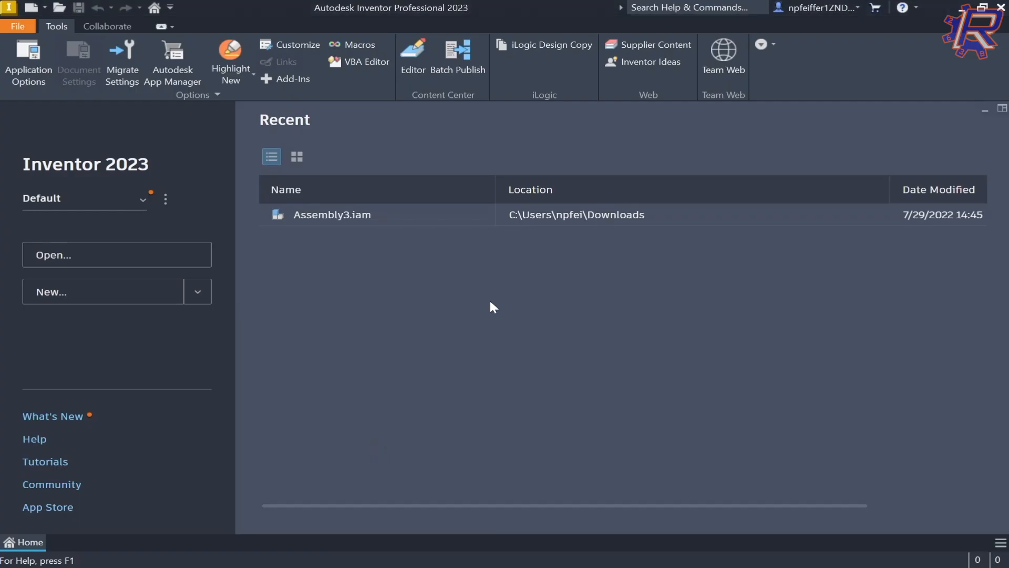
Step: Open Assembly3.iam from Inventor's home screen
left_click(128, 261)
left_click(531, 208)
double_click(531, 209)
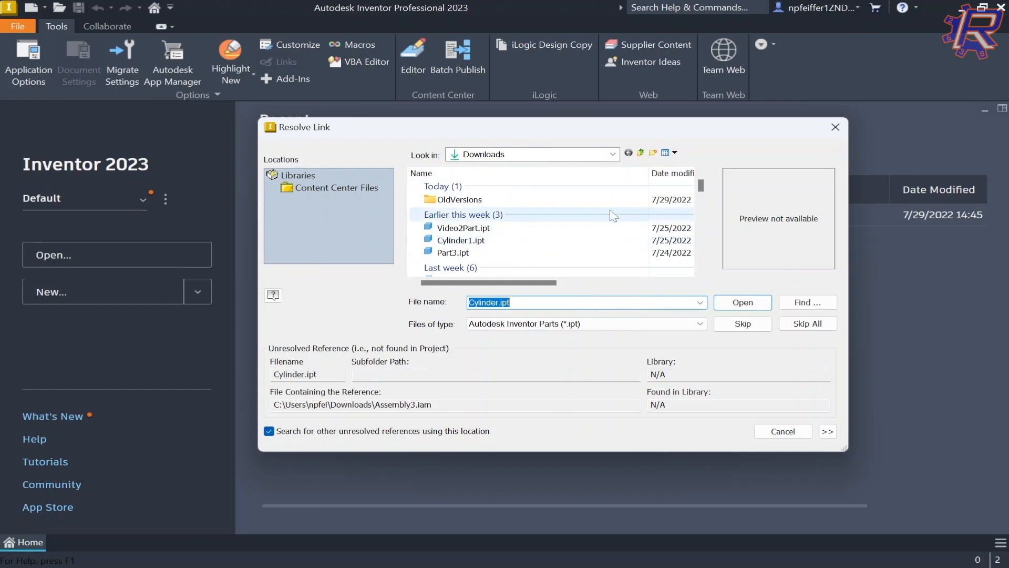
Step: Resolve the missing cylinder link to Cylinder1.ipt, then close the assembly saving changes
left_click(521, 303)
double_click(521, 303)
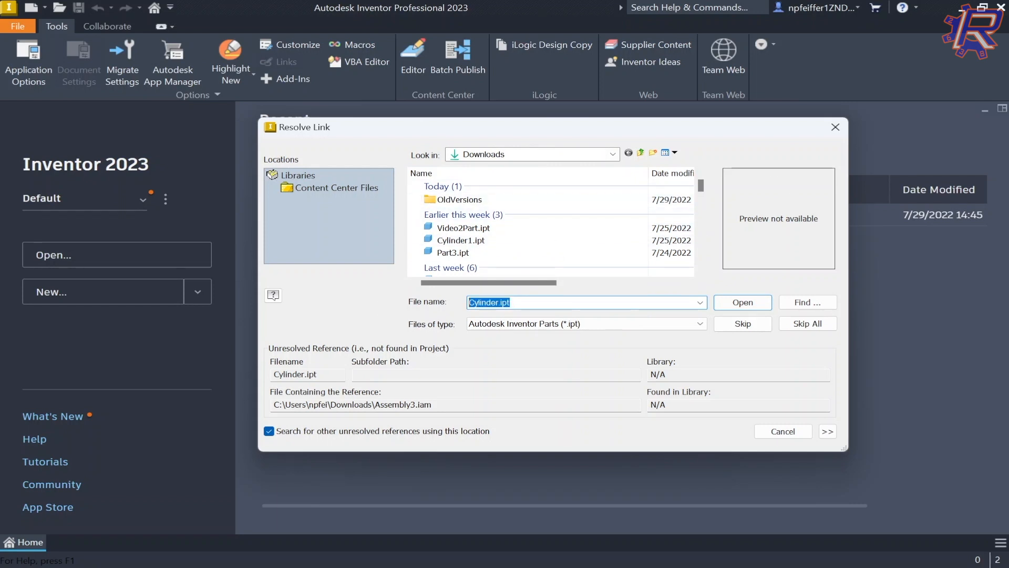
left_click(520, 304)
left_click_drag(503, 303, 381, 304)
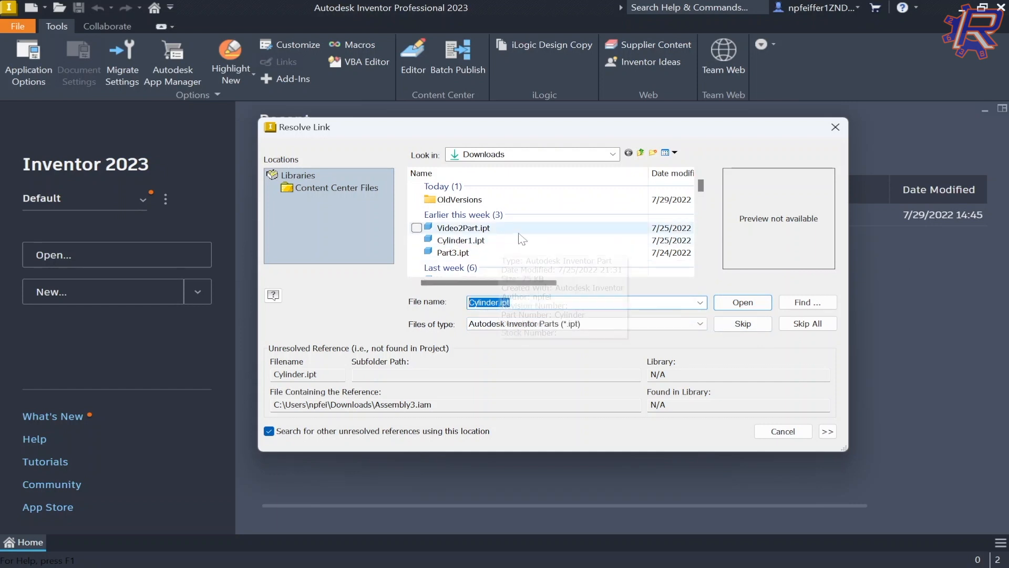
left_click(476, 243)
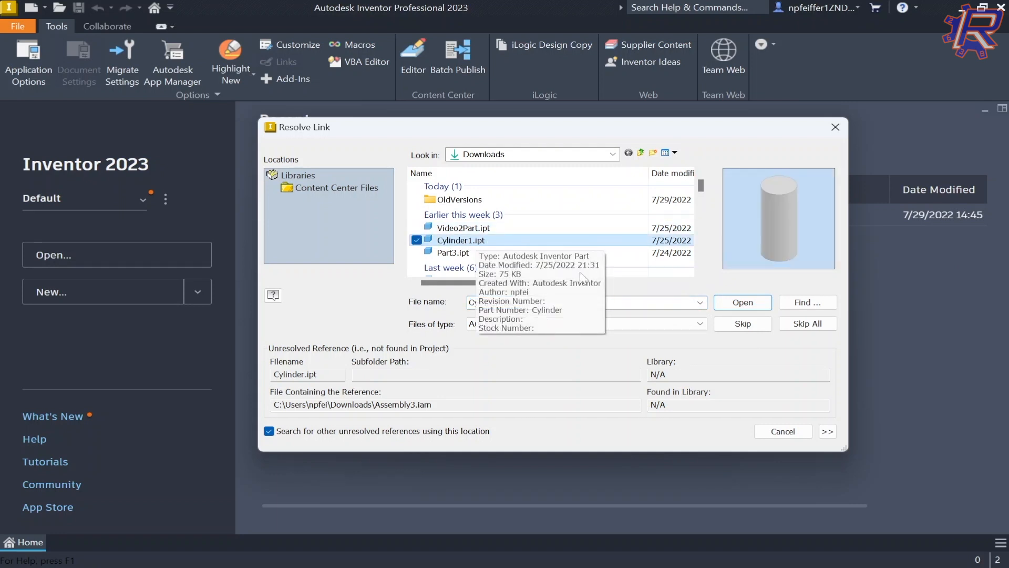
double_click(502, 241)
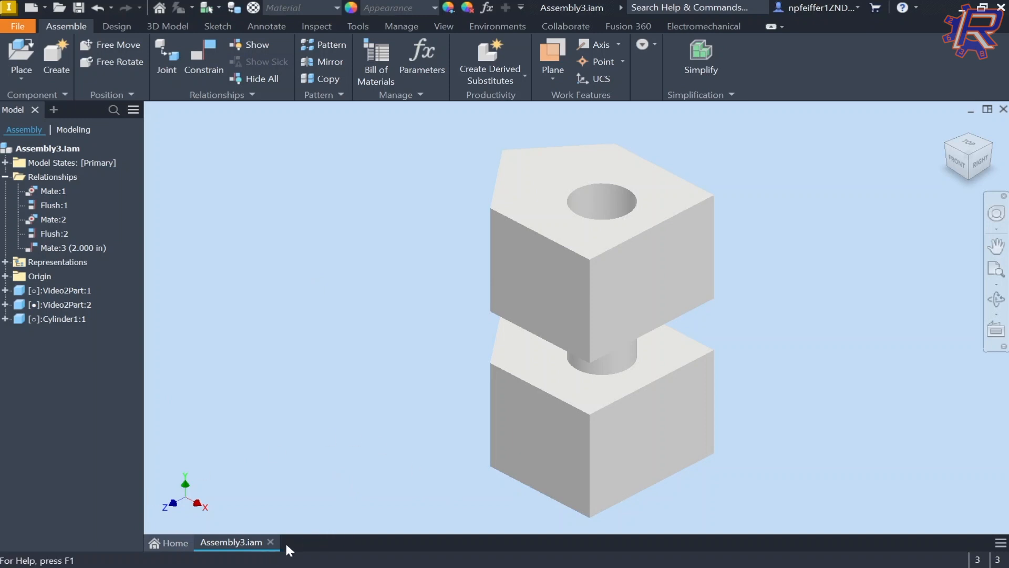
left_click(270, 542)
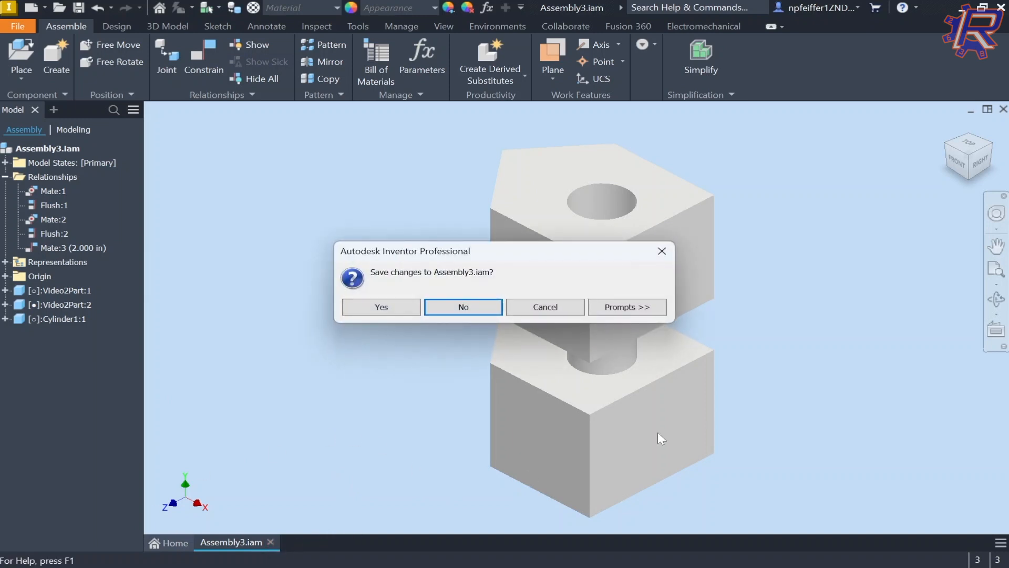
left_click(380, 308)
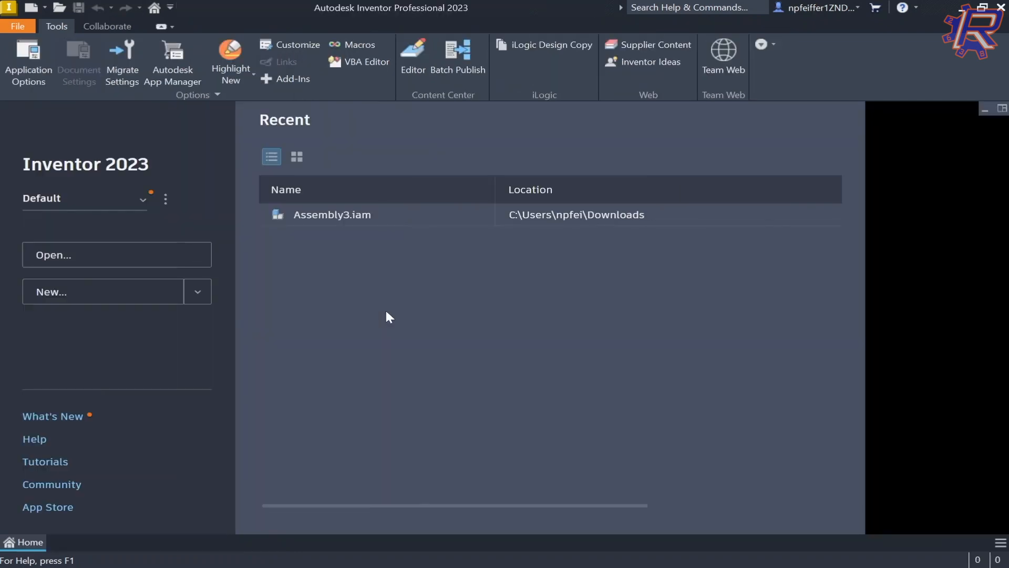